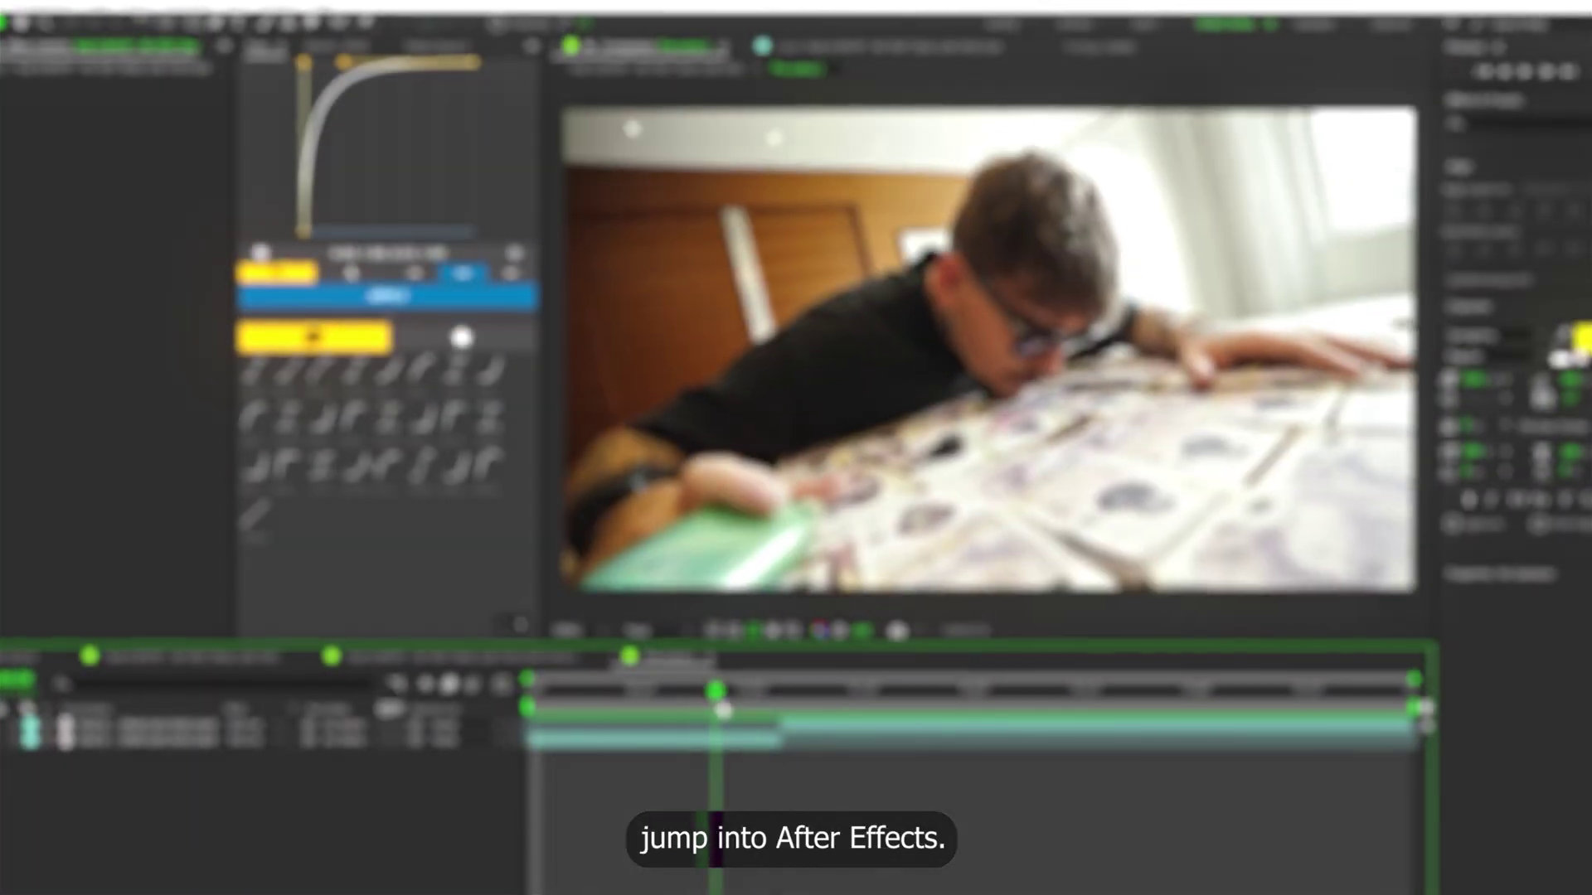
Apply Twixtor Pro to the money clip with Contrast/Edge Enhance image prep.
left_click_drag(723, 711, 877, 720)
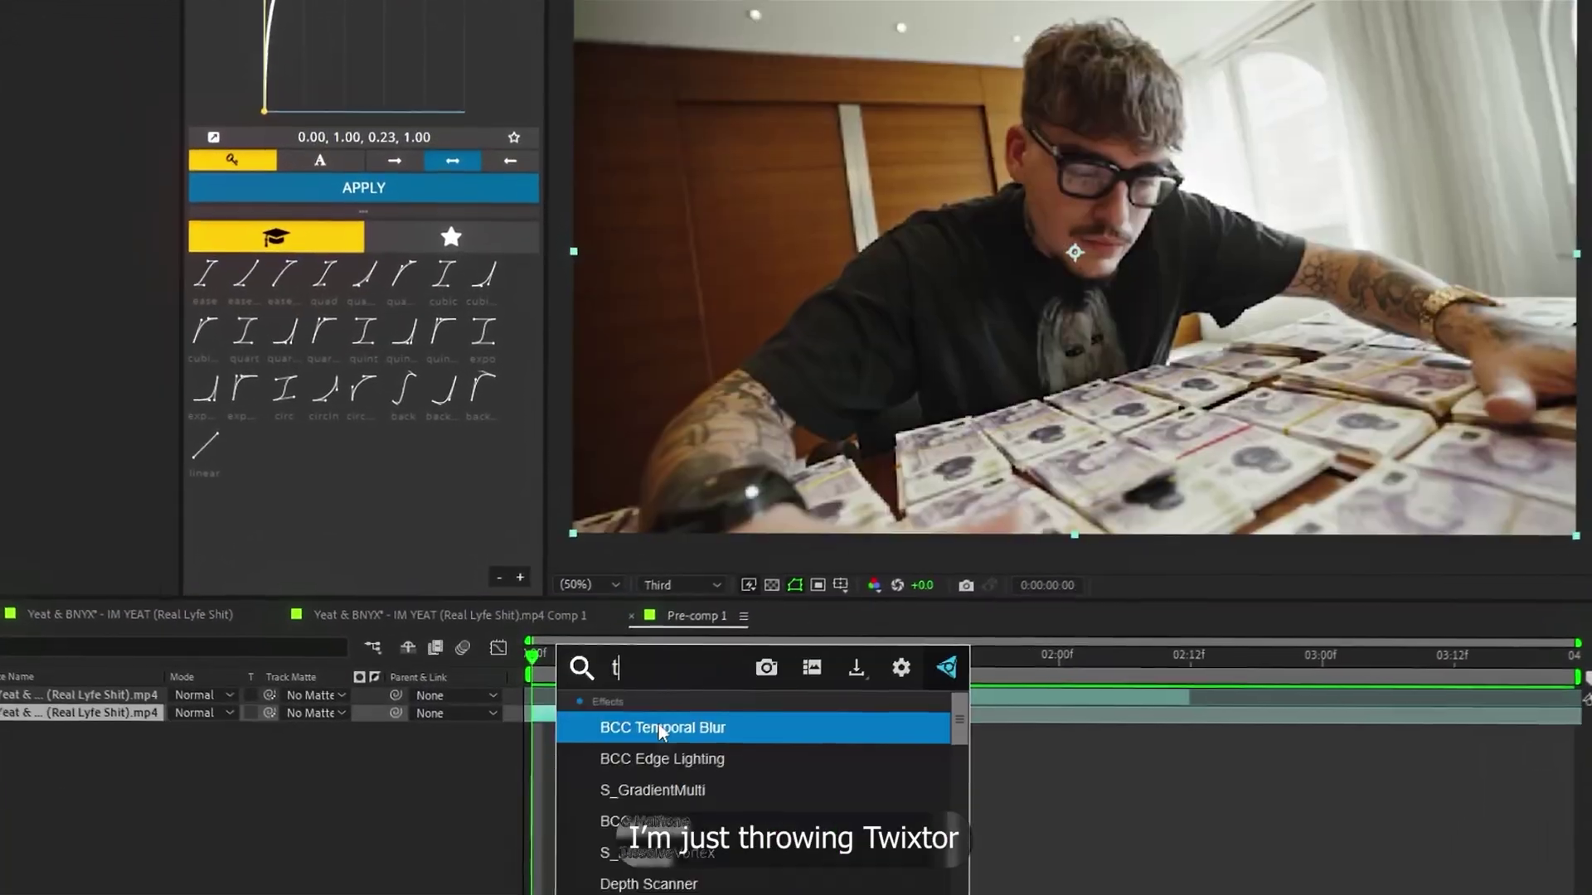
type("wix")
left_click(673, 721)
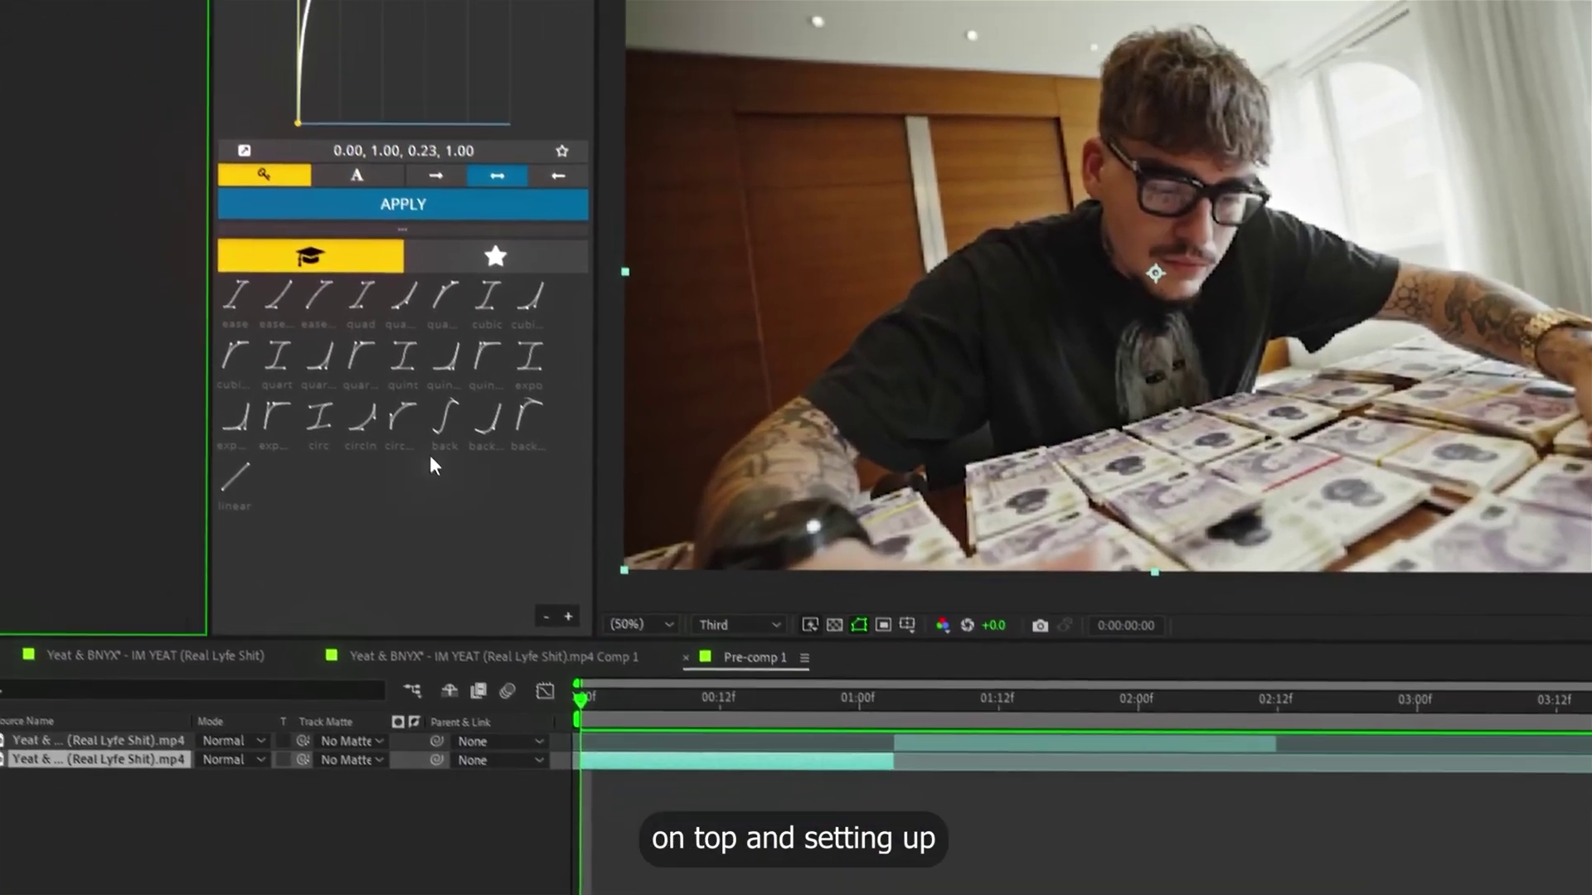
left_click(74, 156)
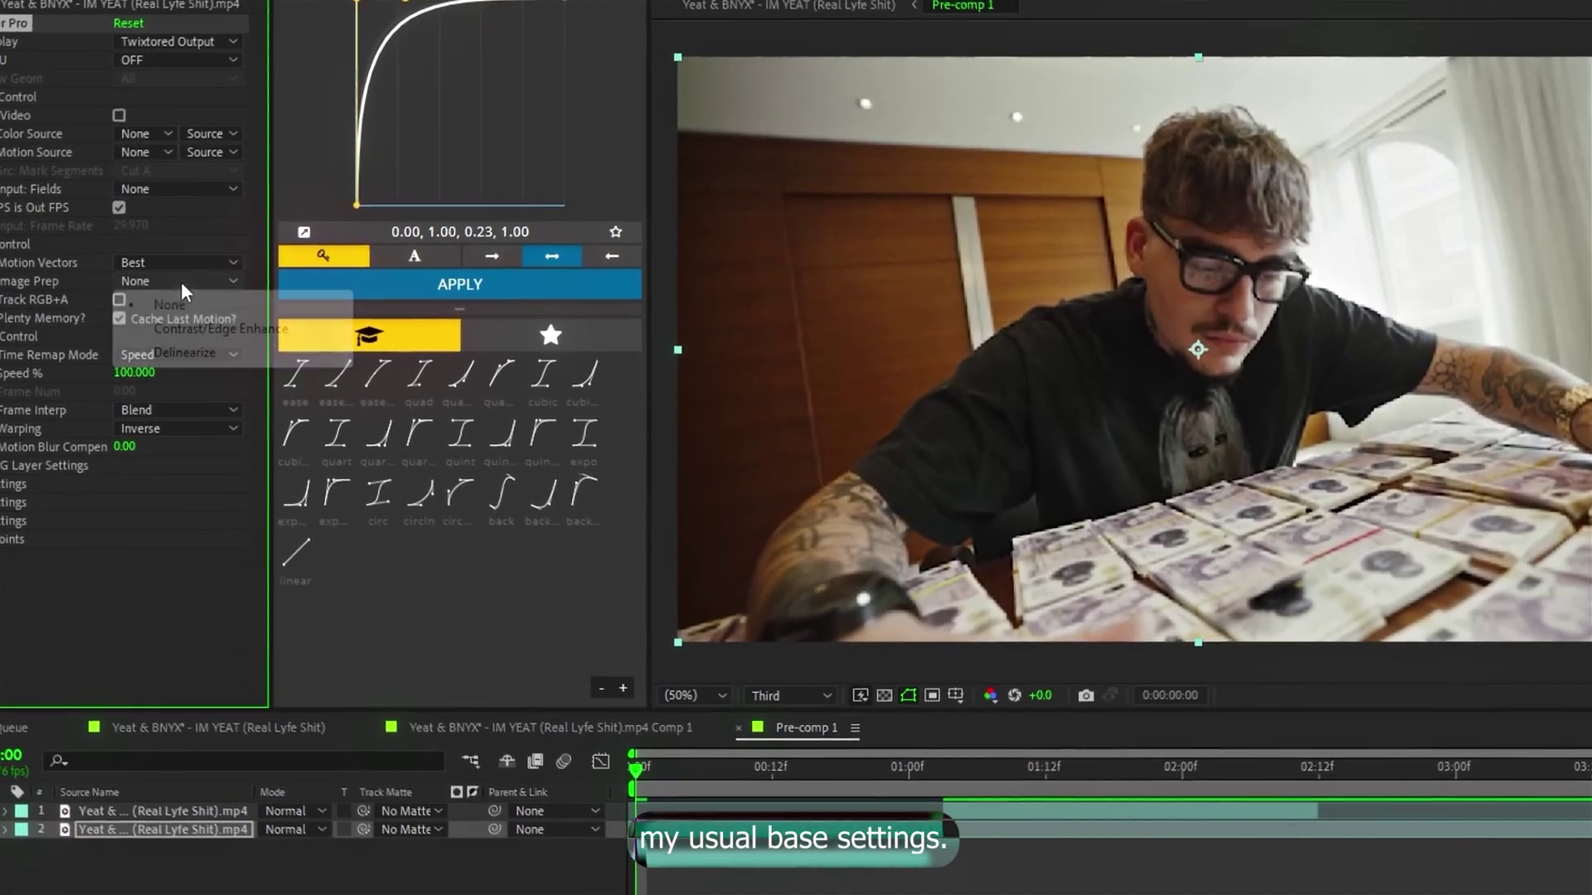
left_click(220, 328)
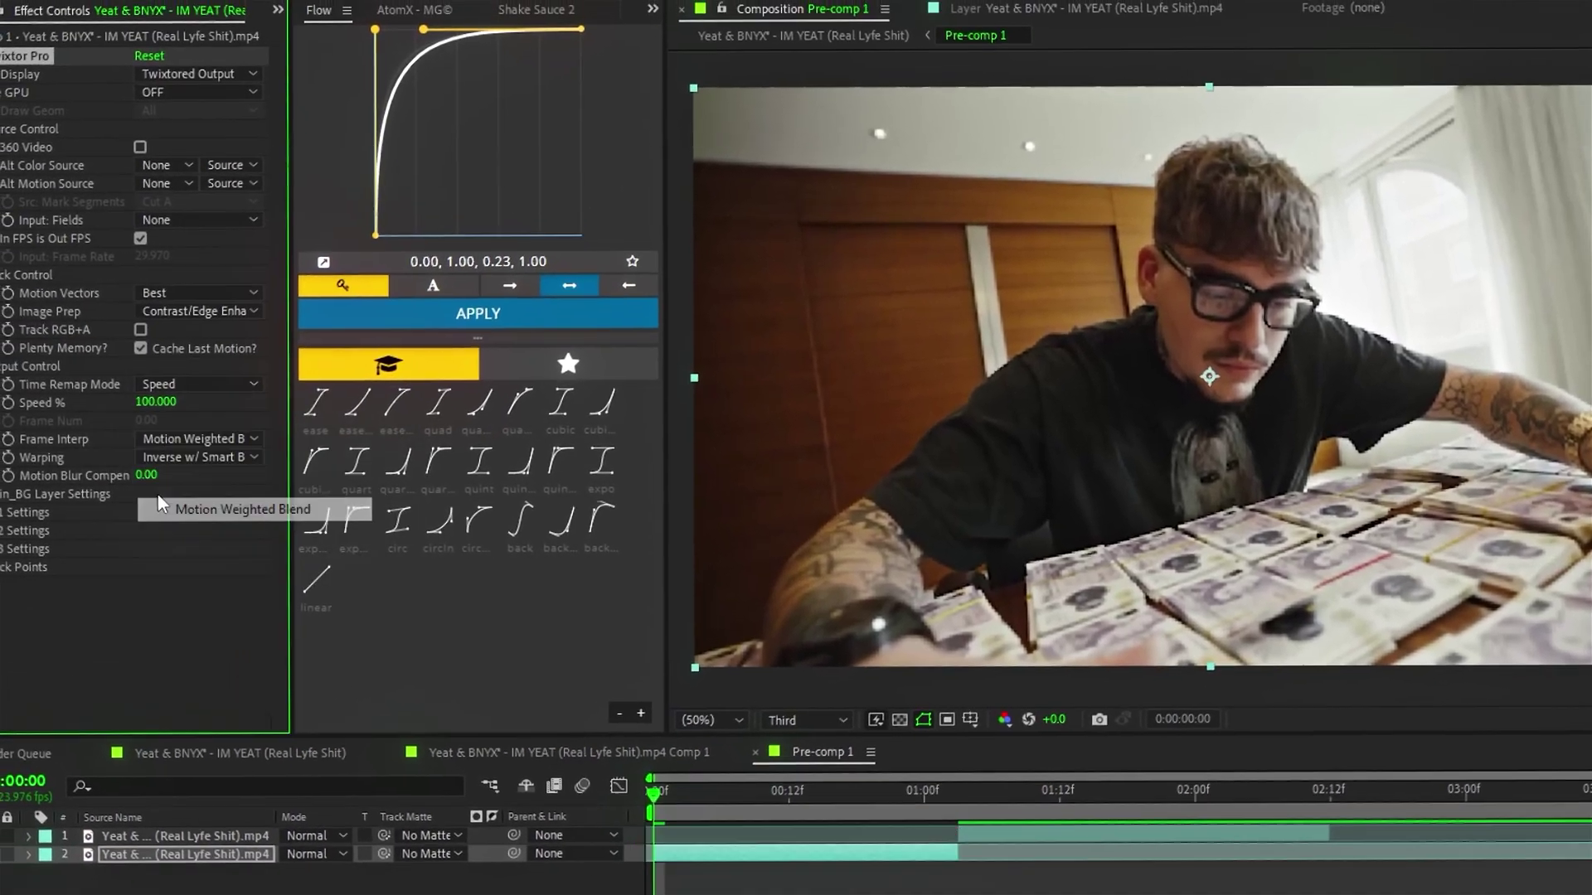
Pre-compose the retimed clip layer and enable time remapping on it.
key("ctrl+shift+c")
left_click(1021, 656)
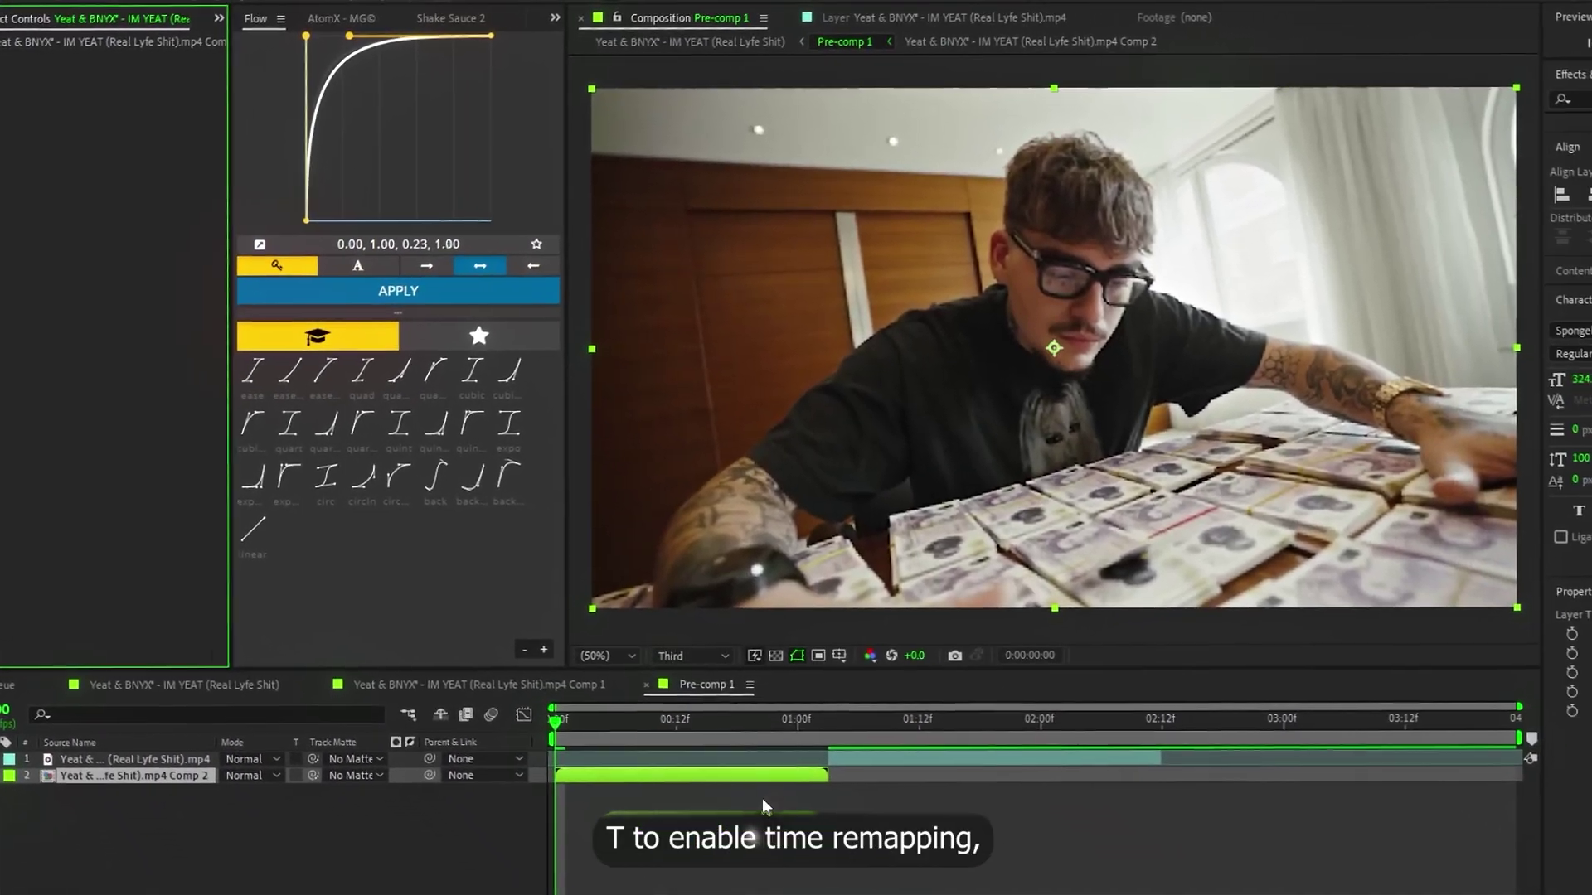
key("ctrl+alt+t")
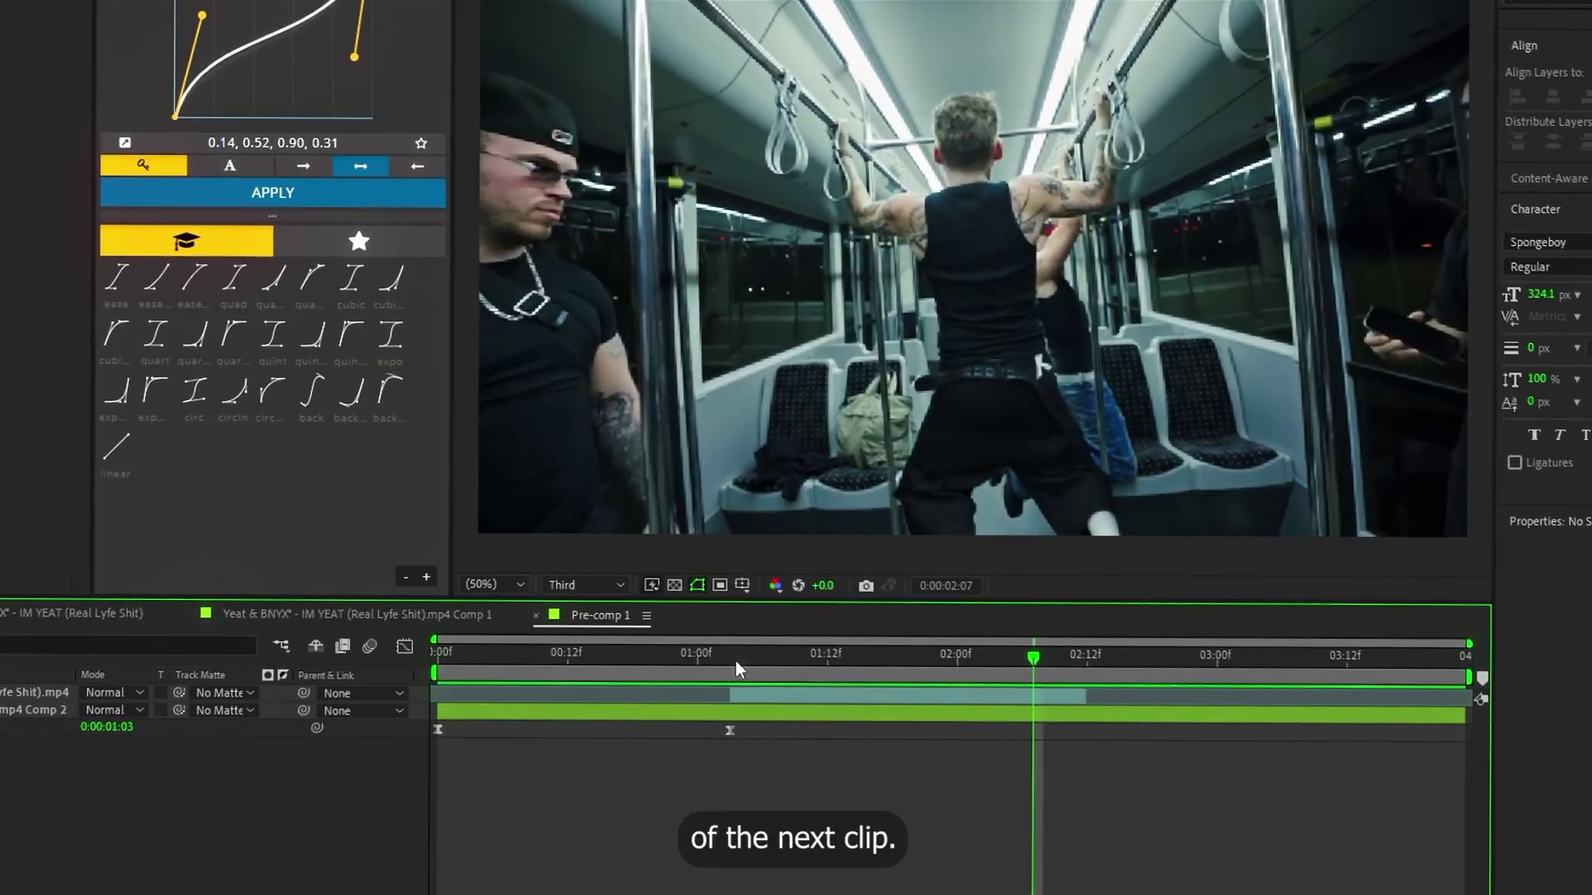
Queue the comp for rendering with PNG Sequence as the output format.
left_click(736, 666)
left_click(1066, 710)
key("ctrl+m")
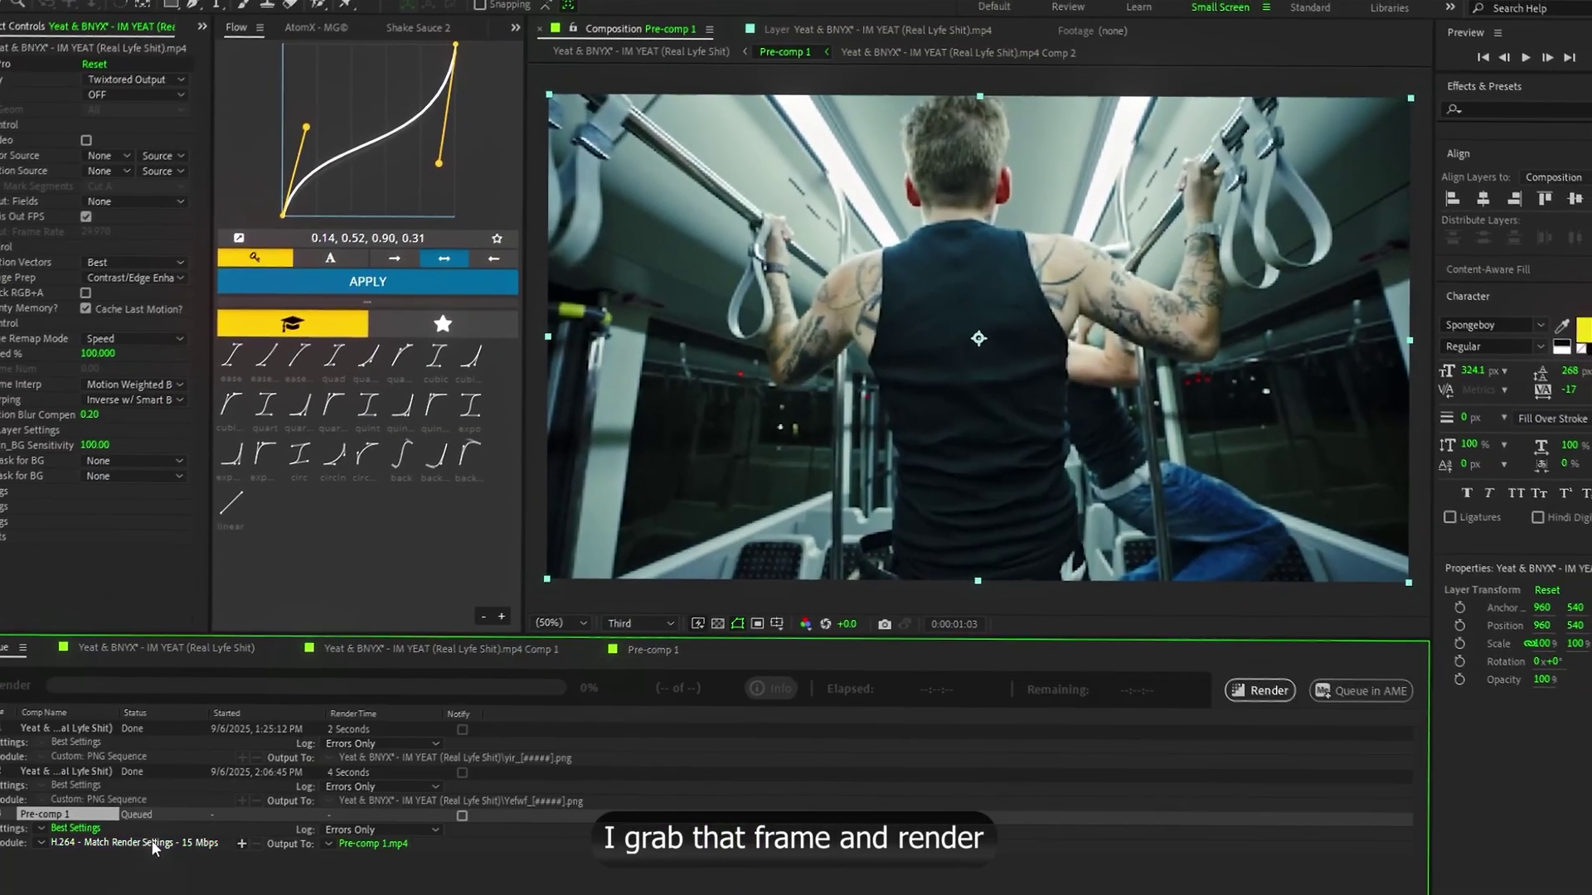
left_click(84, 842)
left_click(778, 232)
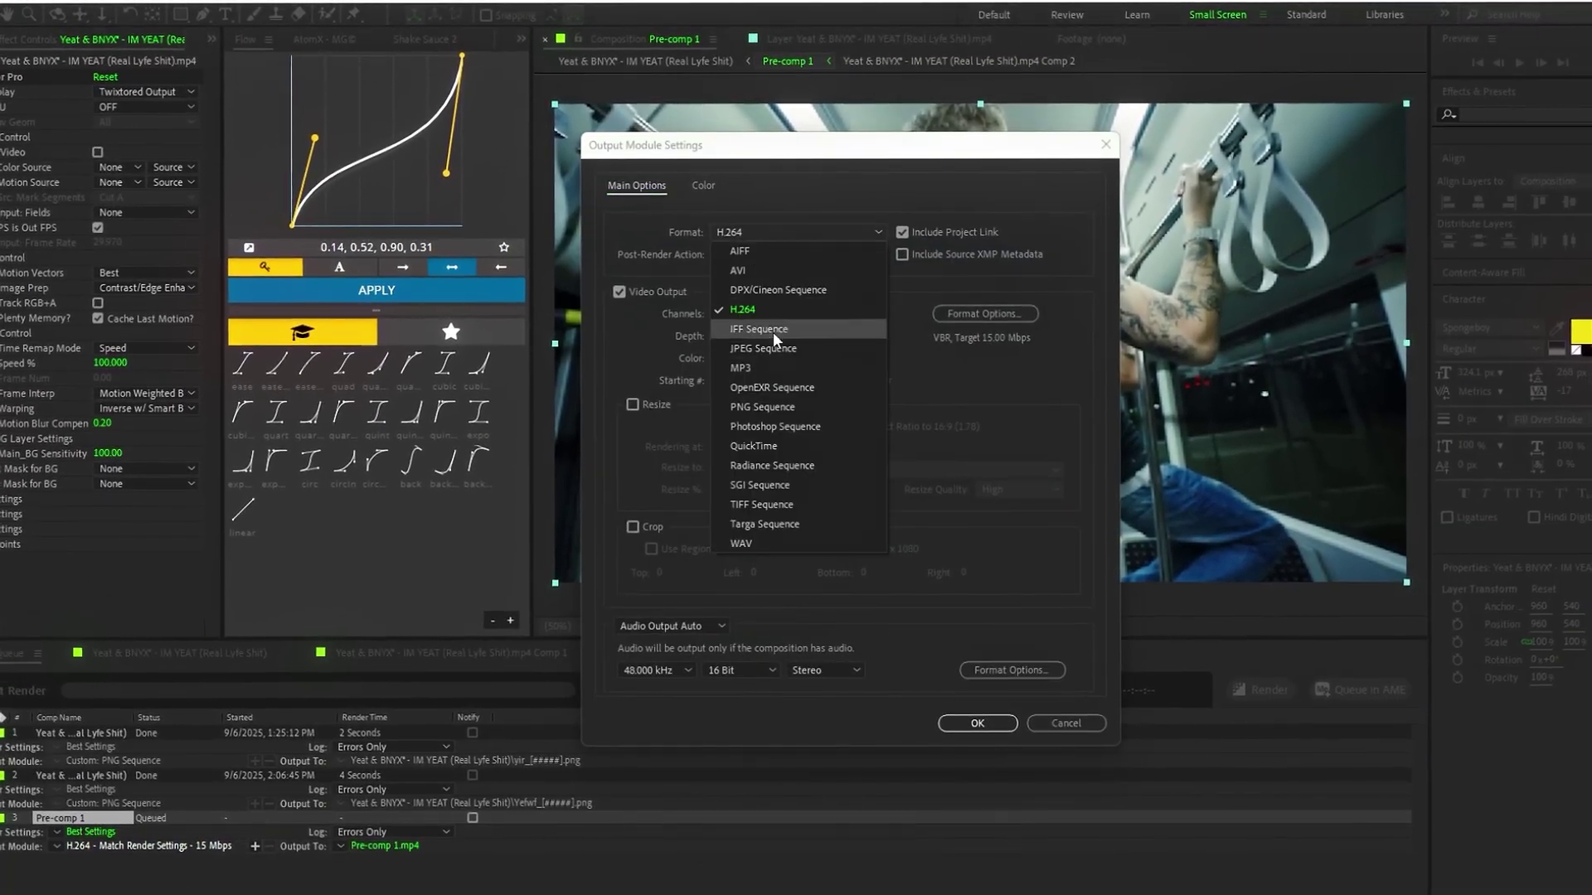
left_click(763, 403)
left_click(976, 724)
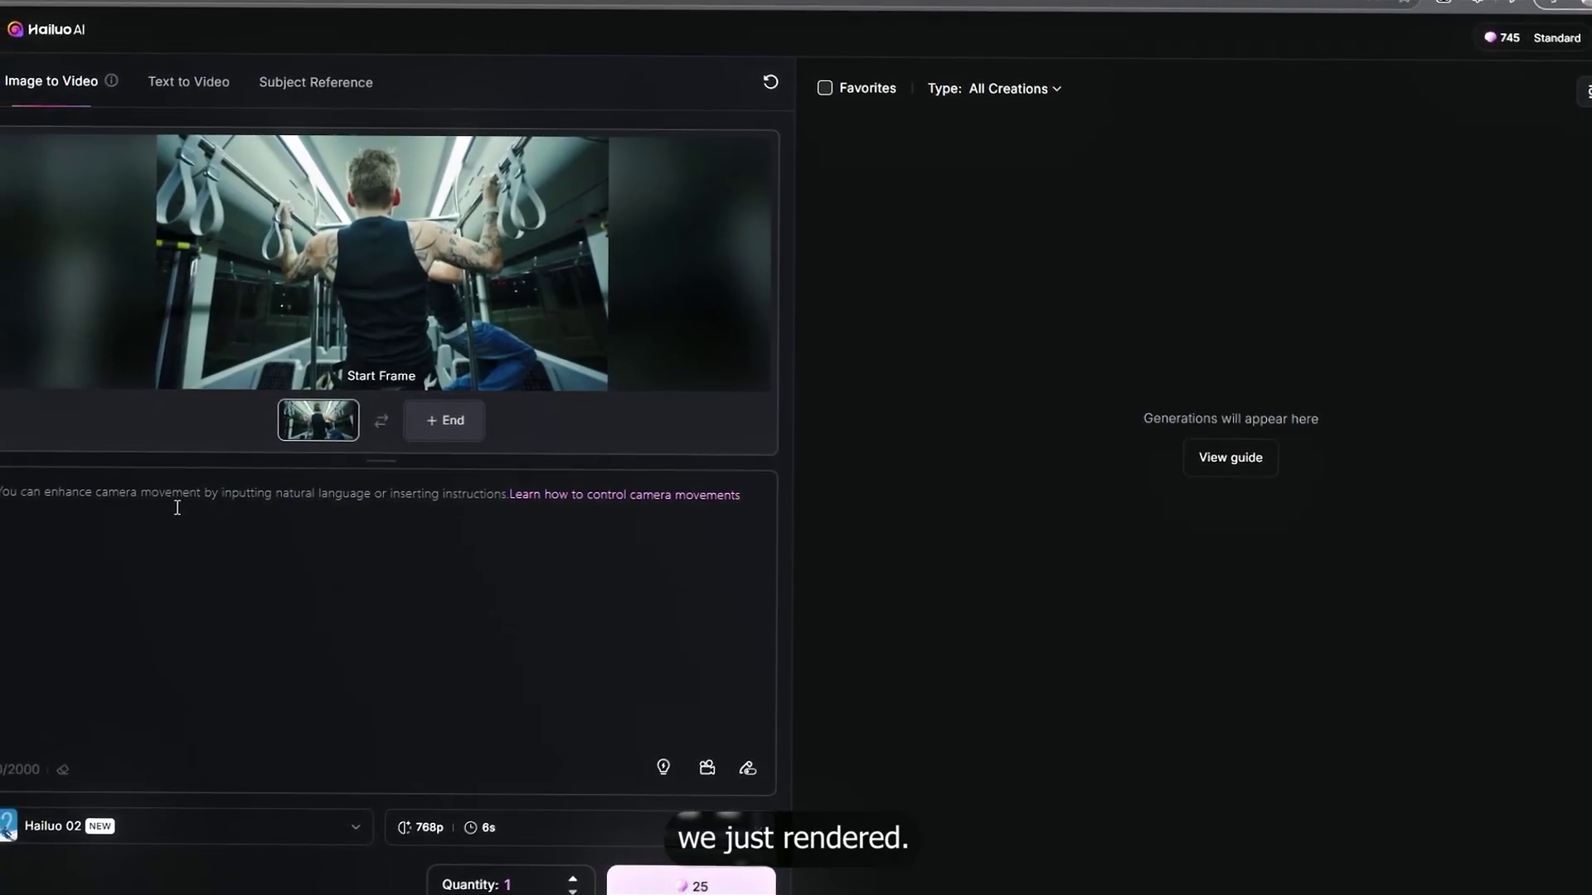
Paste the prepared scene prompt into the Hailuo prompt box.
left_click(194, 626)
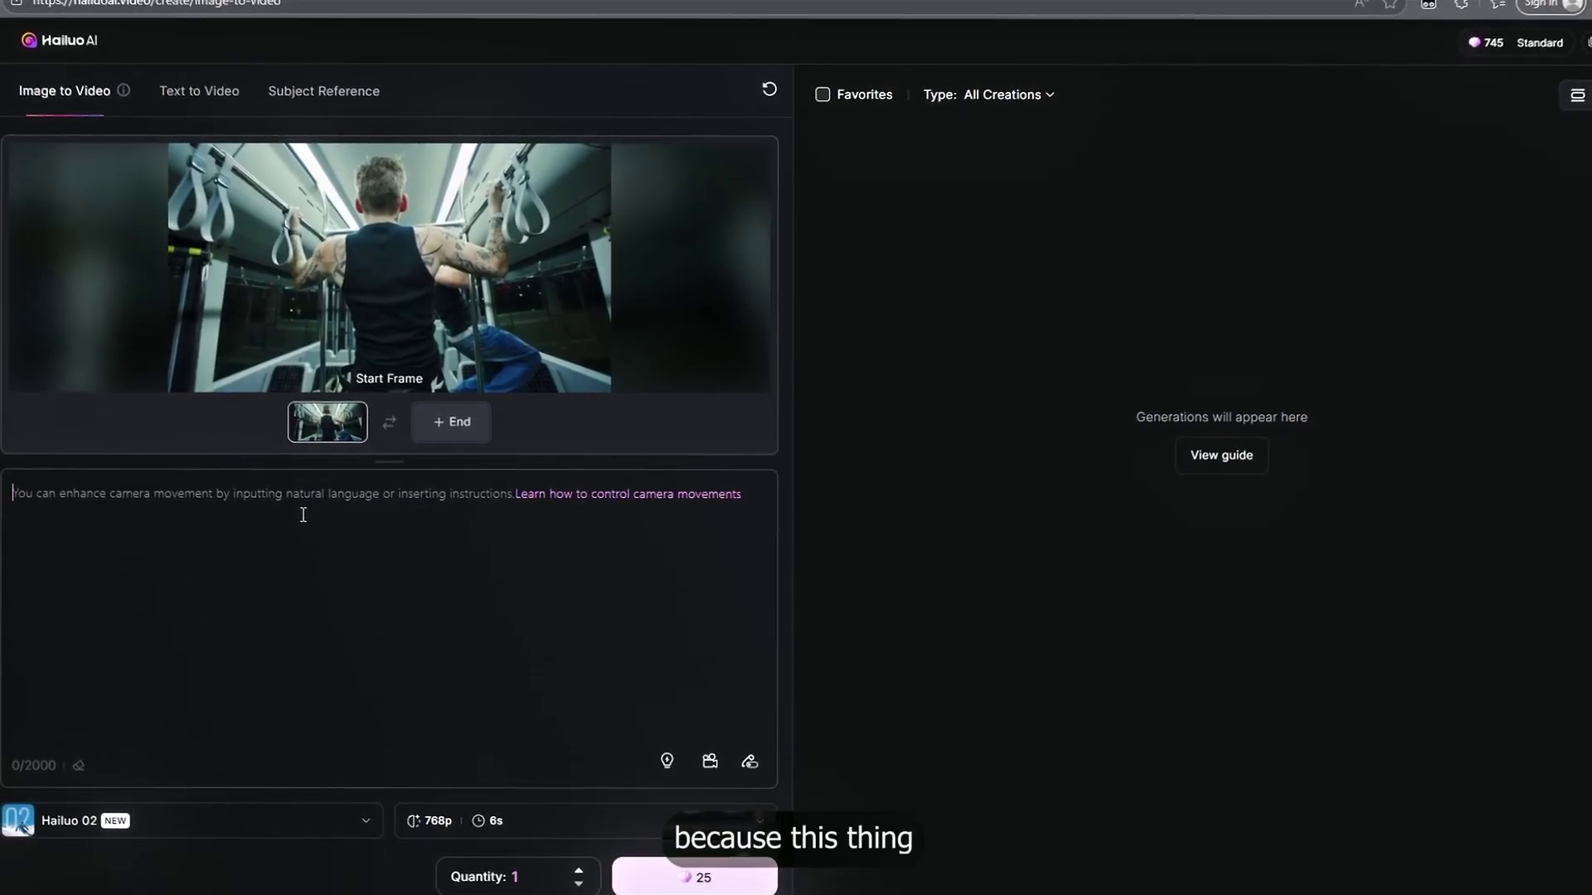
key("ctrl+v")
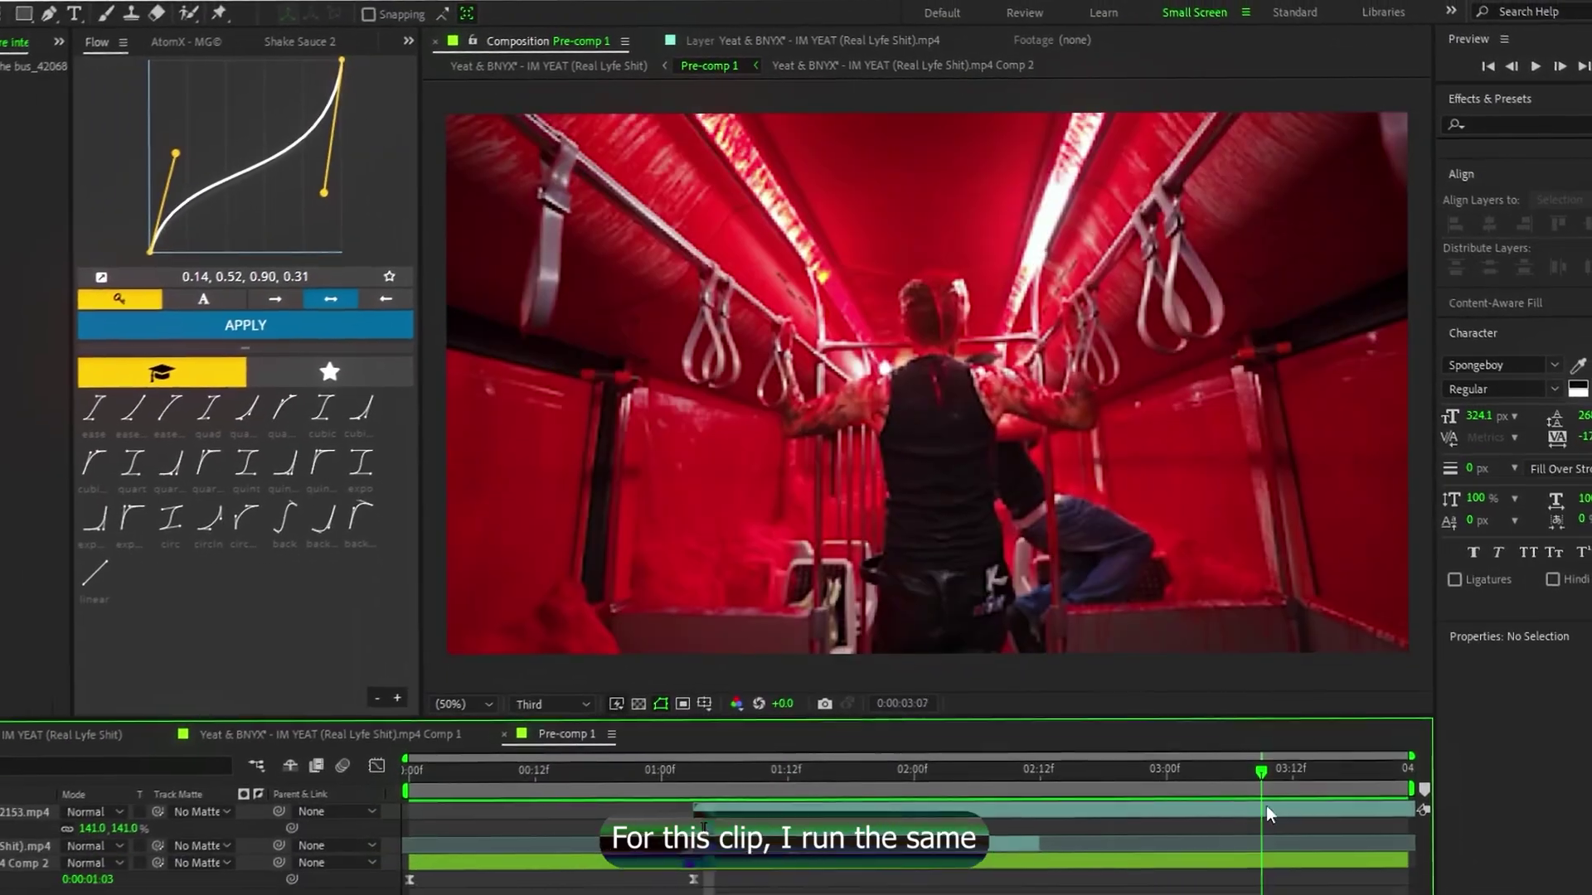
Apply Twixtor Pro to the bus clip, pre-compose it and duplicate the layer.
key("ctrl+space")
type("tw")
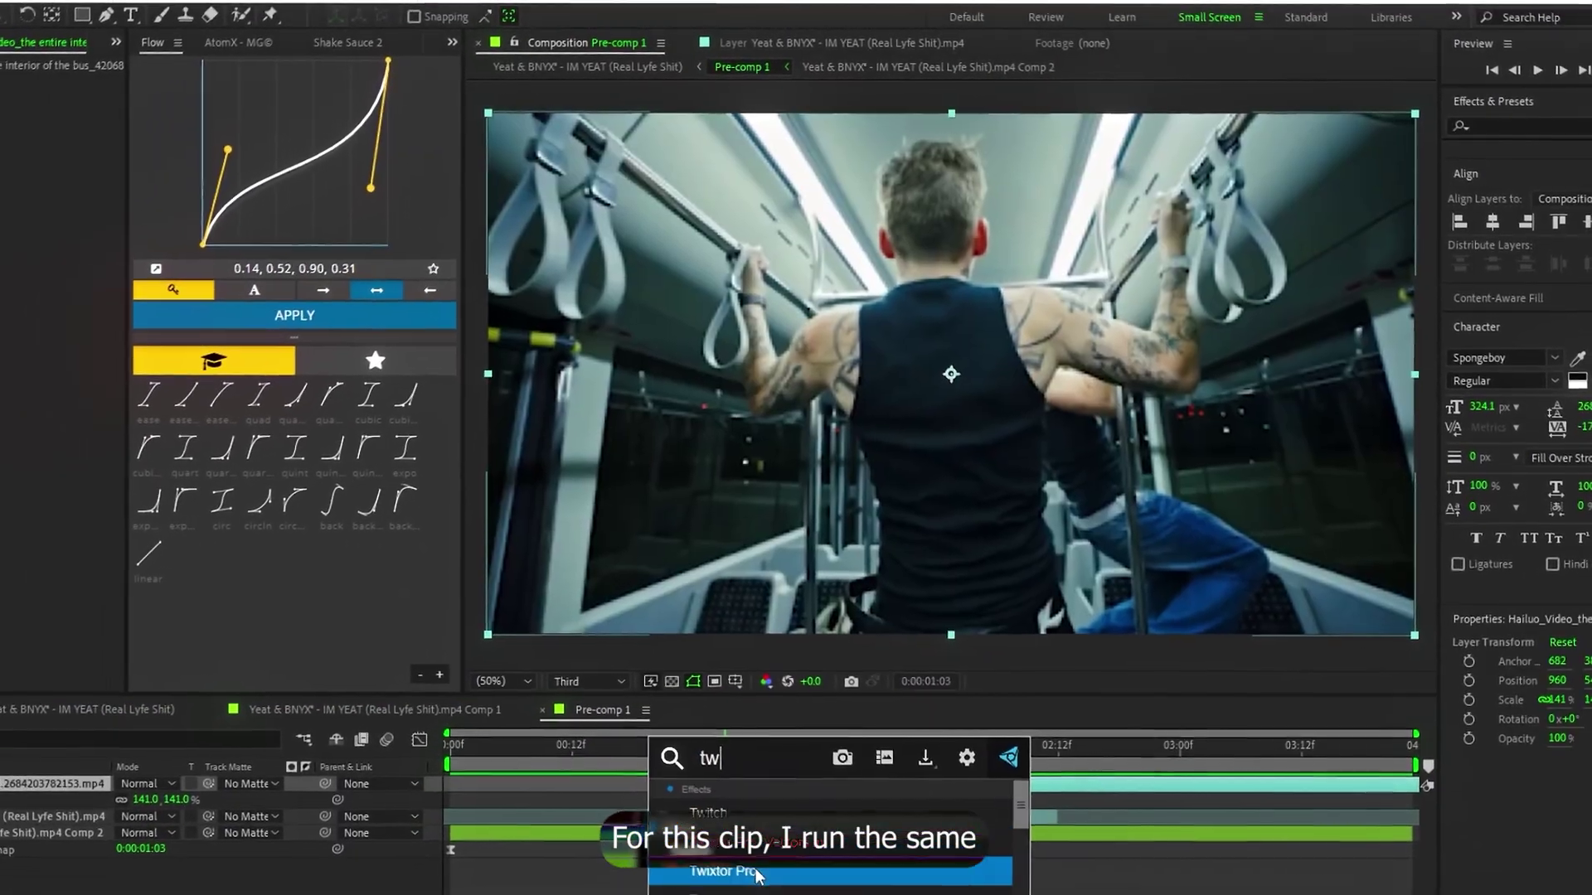
key("Return")
key("ctrl+shift+c")
key("Return")
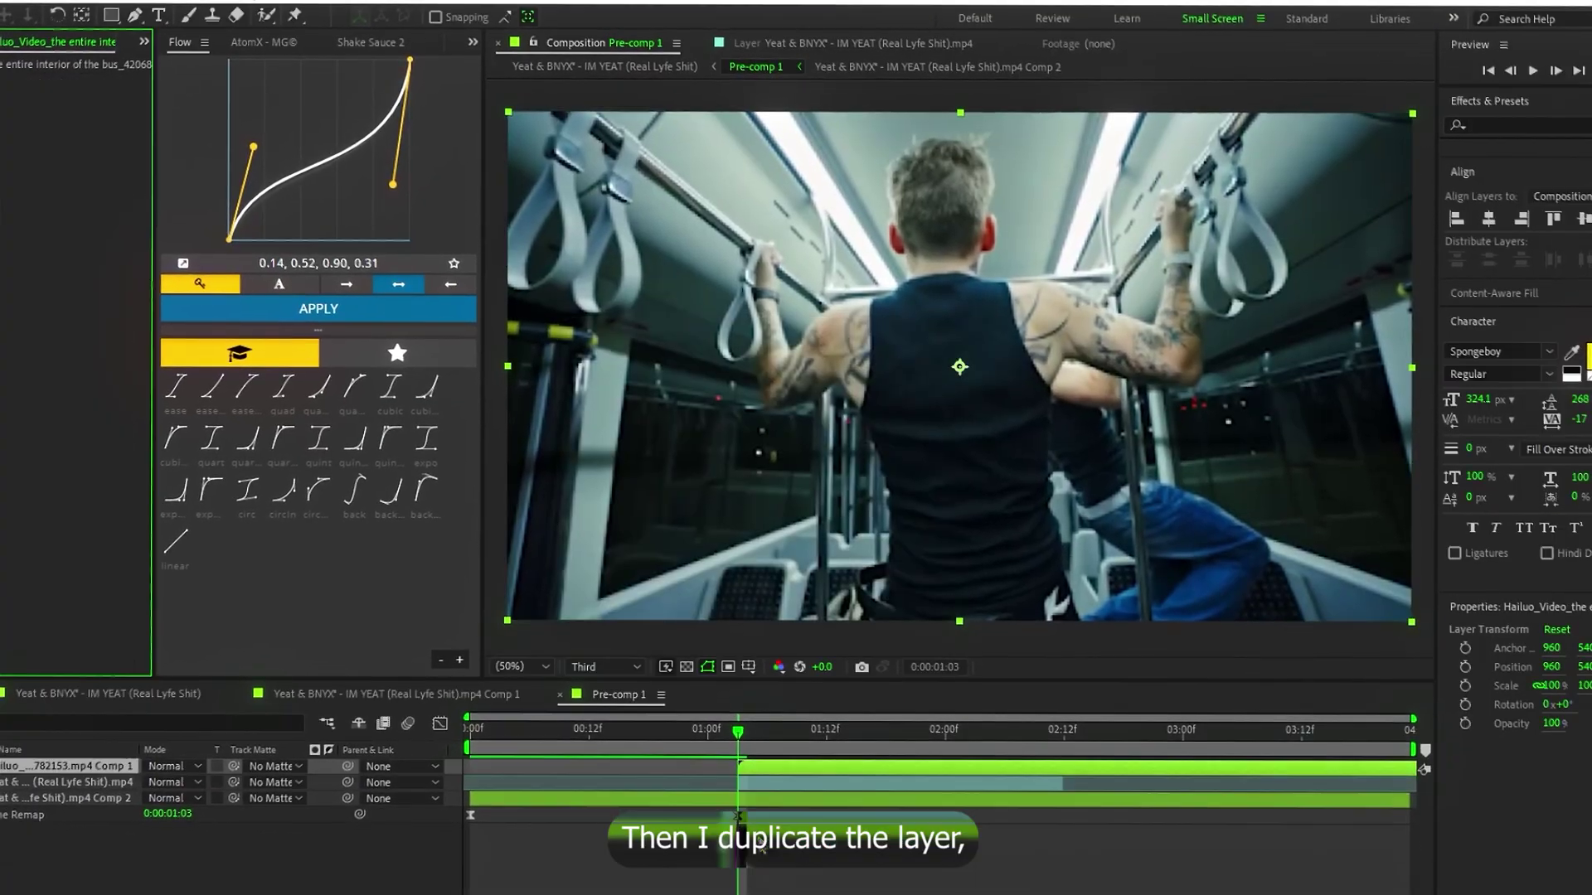
Add S_DissolveLuma to the duplicate layer and a Noise effect for grain.
key("ctrl+space")
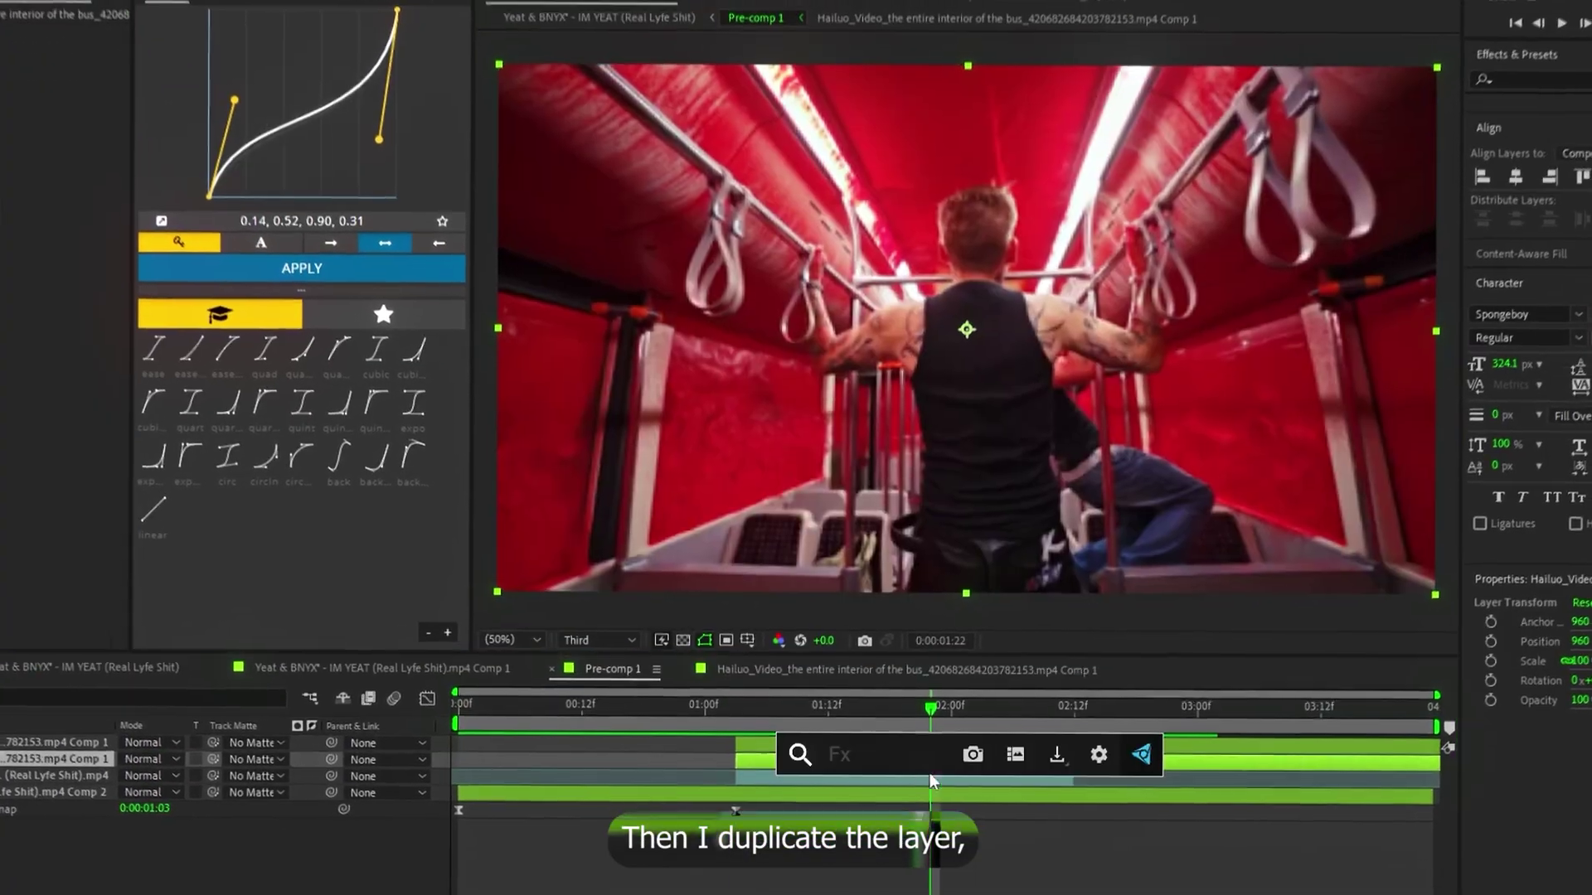
type("luma")
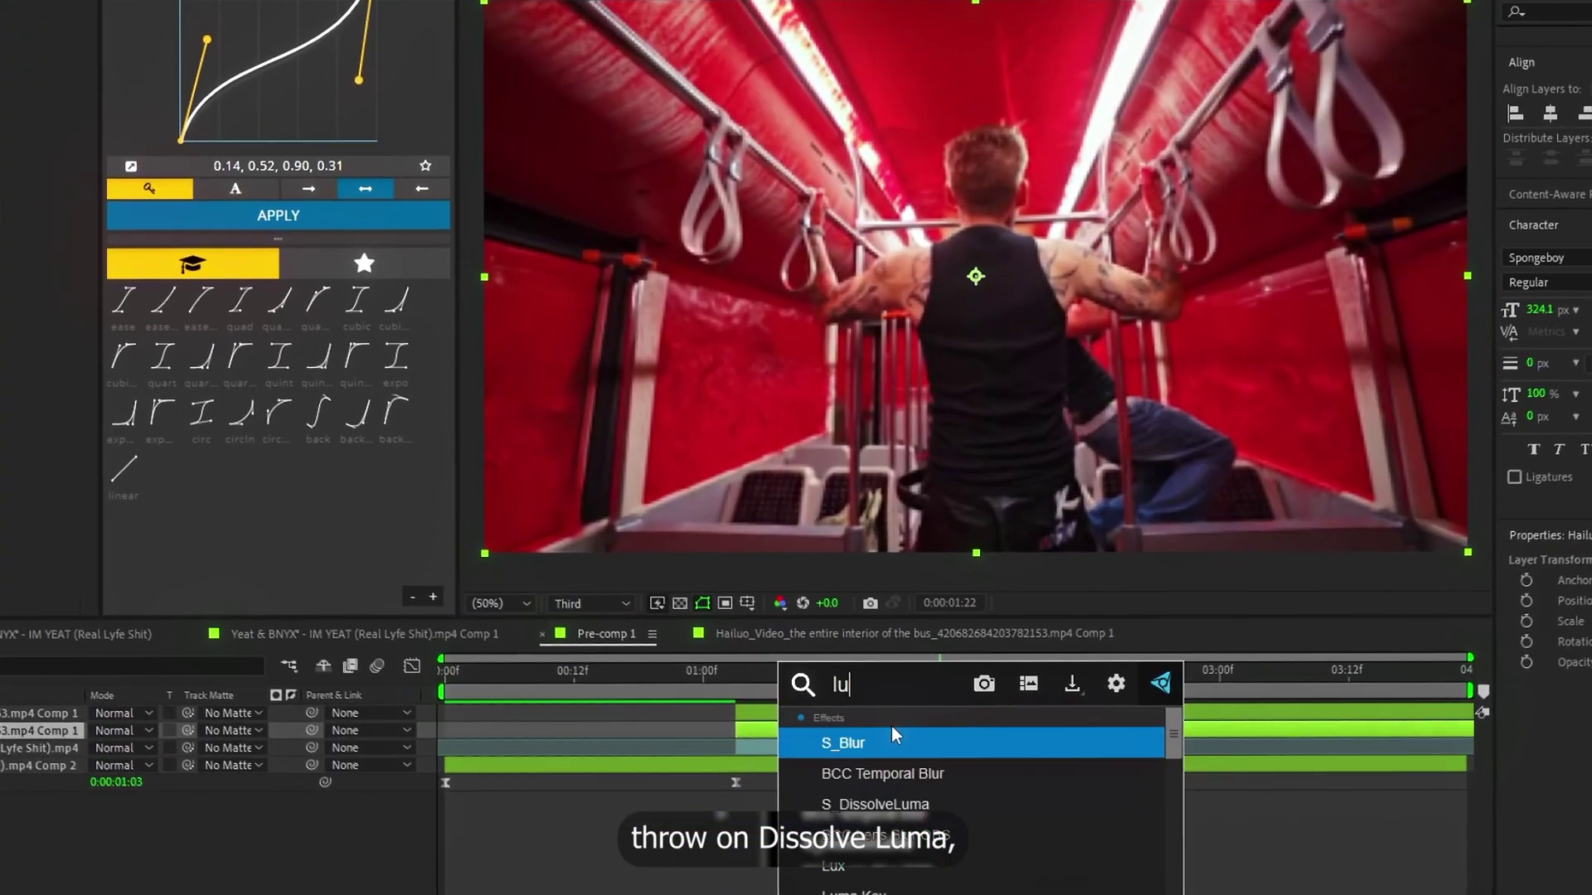
left_click(893, 741)
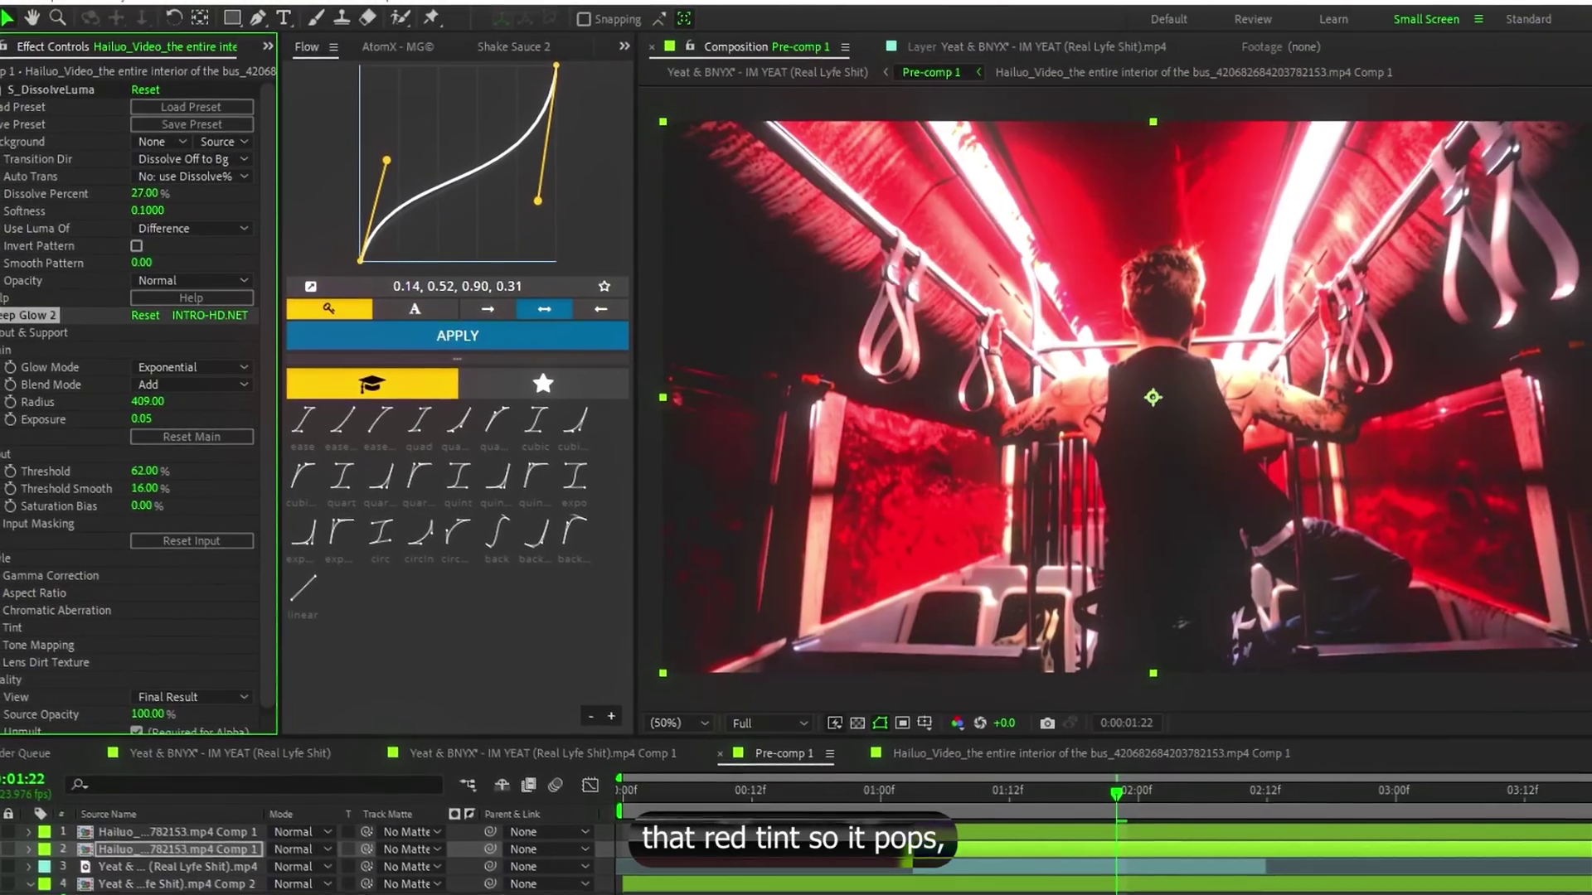
key("ctrl+space")
type("noi")
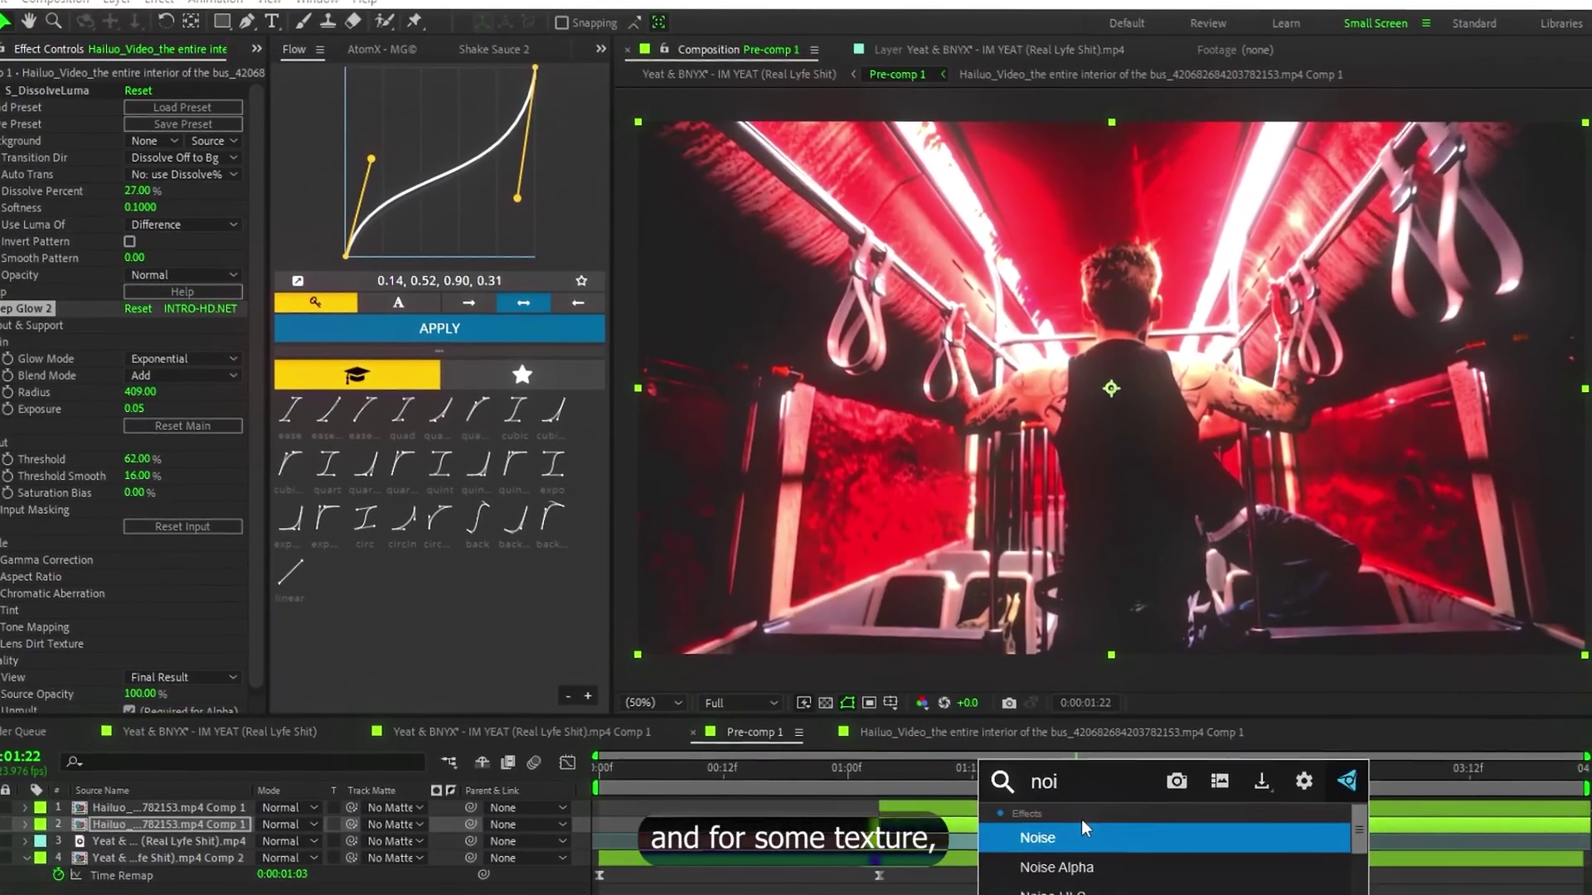
left_click(1036, 831)
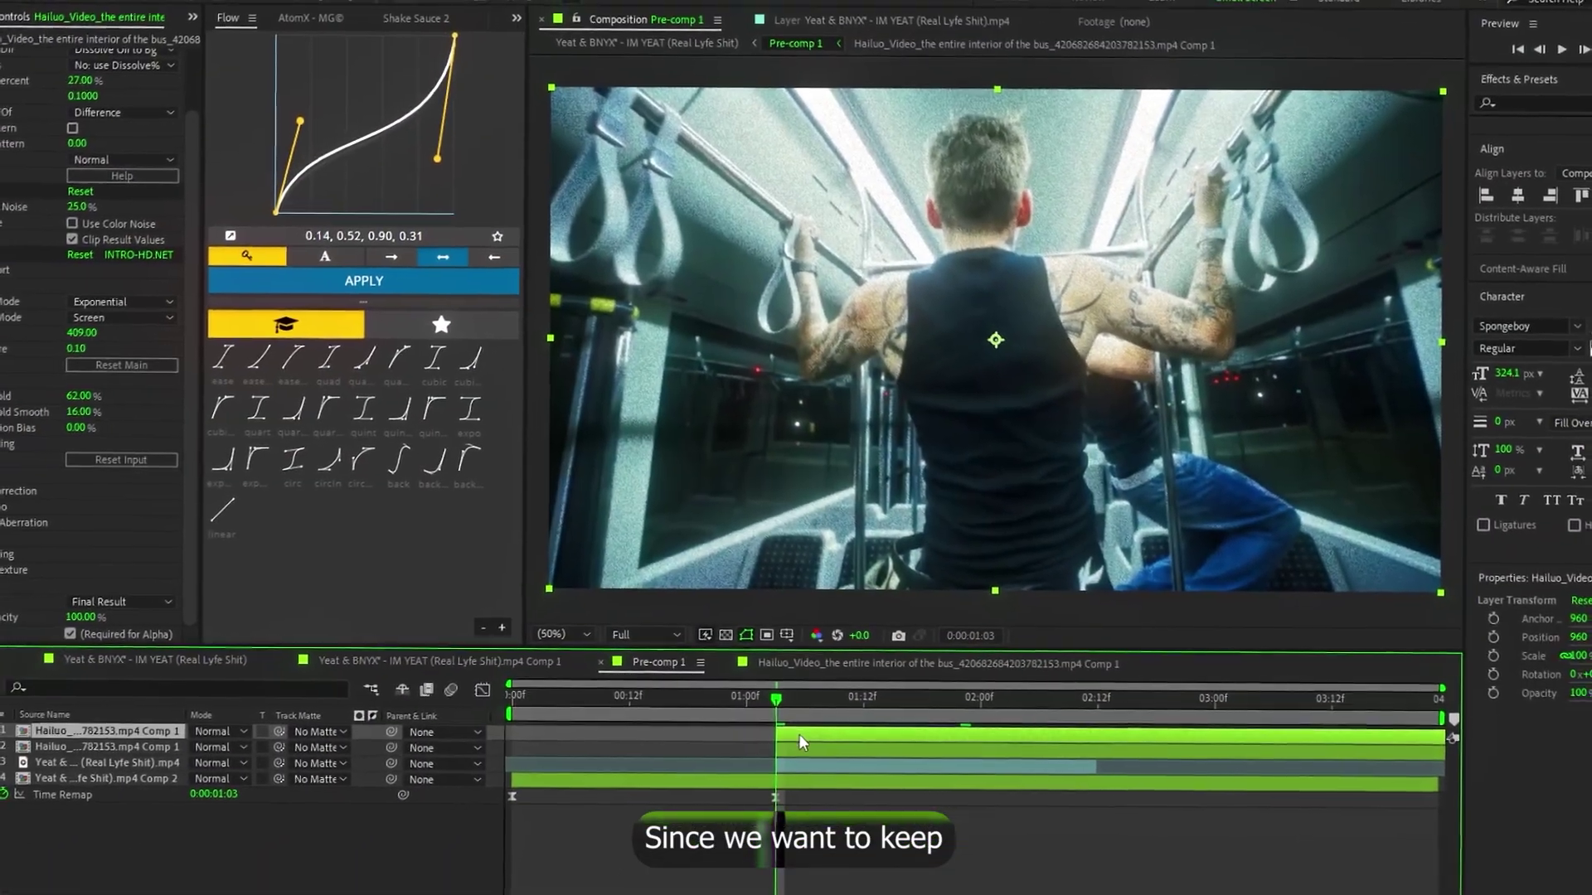
Apply a Shake Pack preset to a new adjustment layer and check it at 1:11.
key("ctrl+alt+y")
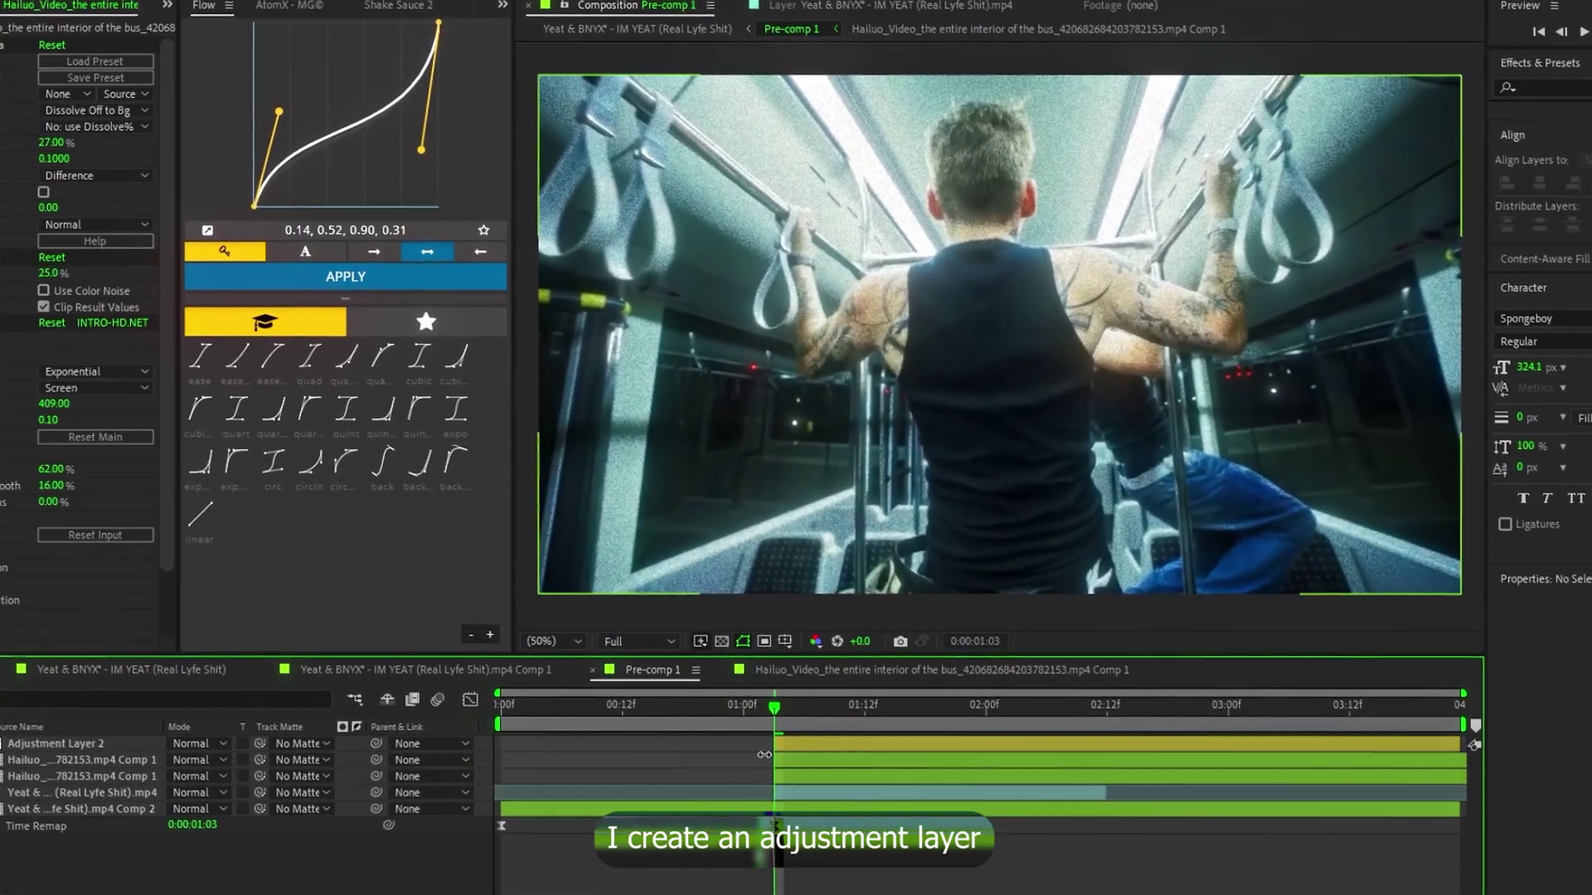
left_click(803, 745)
left_click(124, 0)
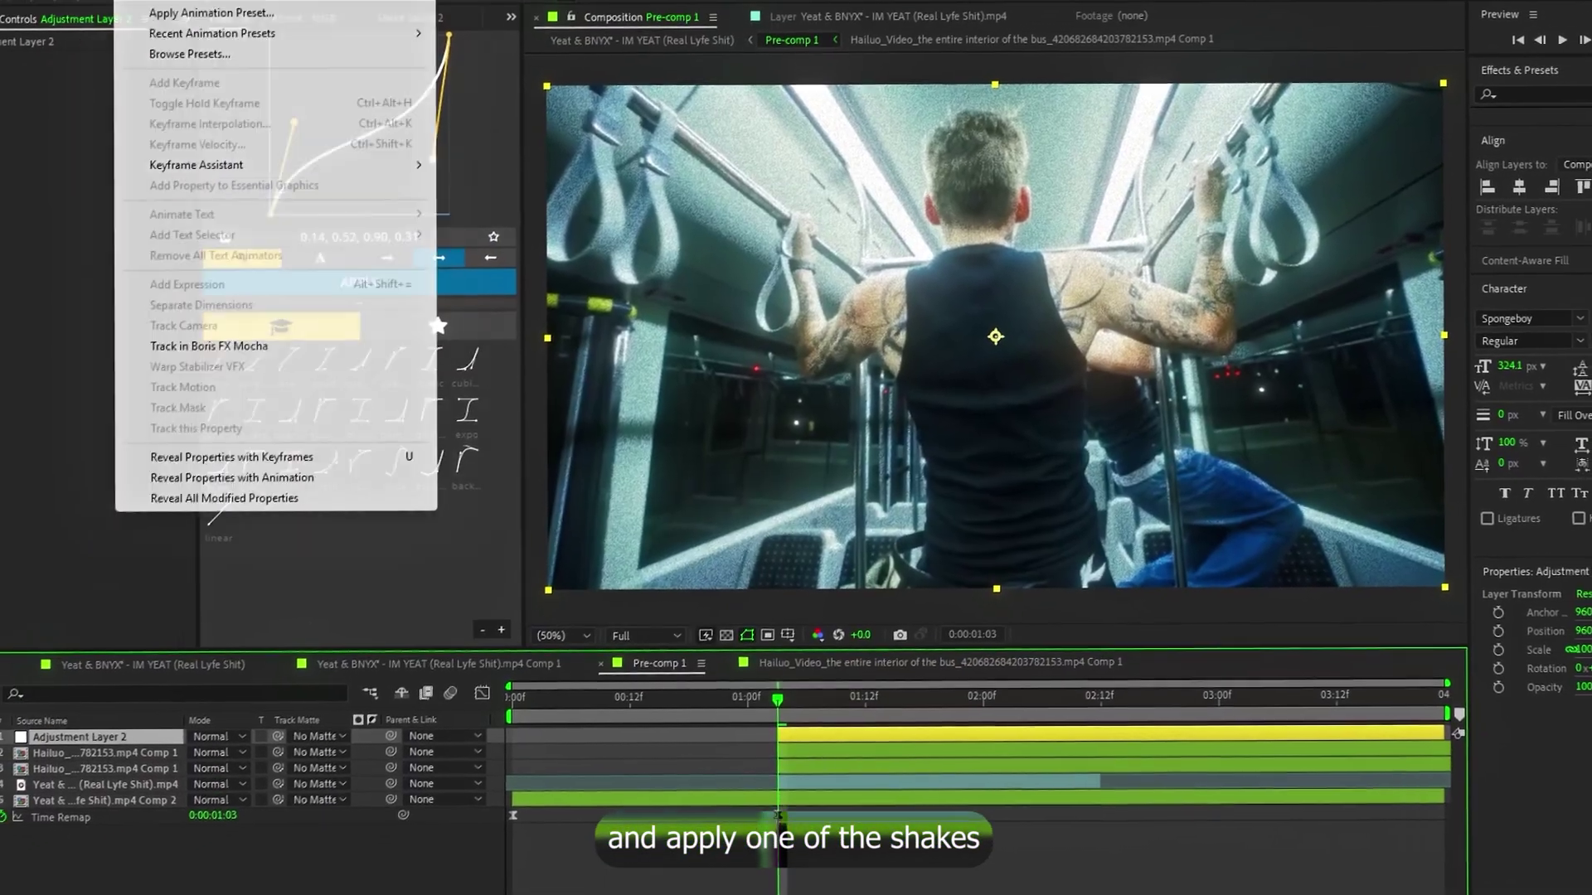
left_click(159, 27)
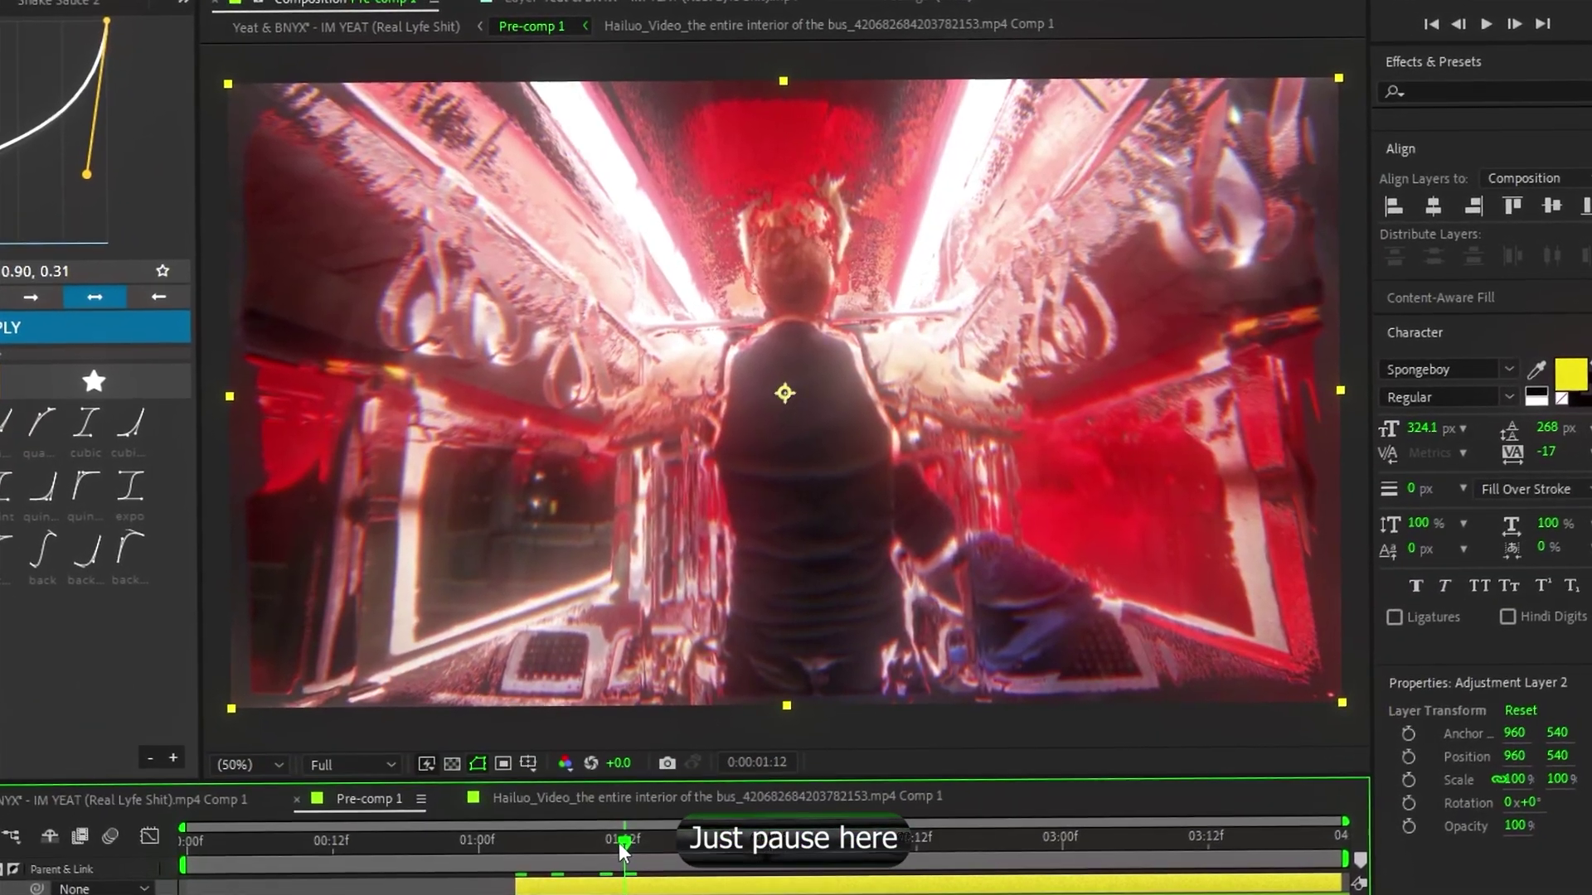
left_click(626, 831)
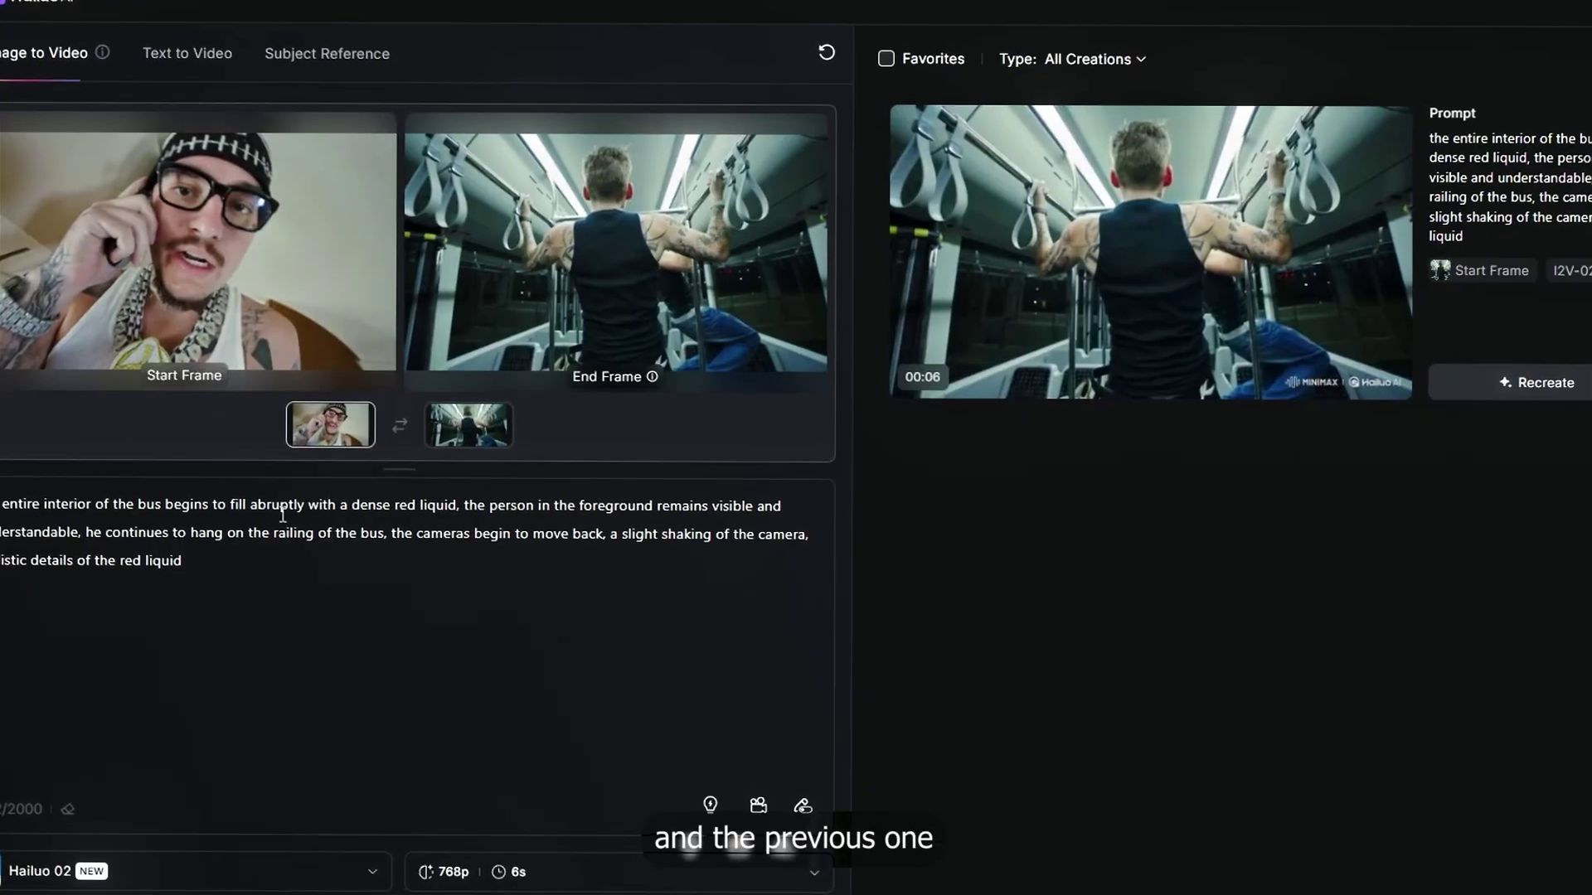
Clear the old prompt text from the Hailuo prompt box.
key("ctrl+a")
key("BackSpace")
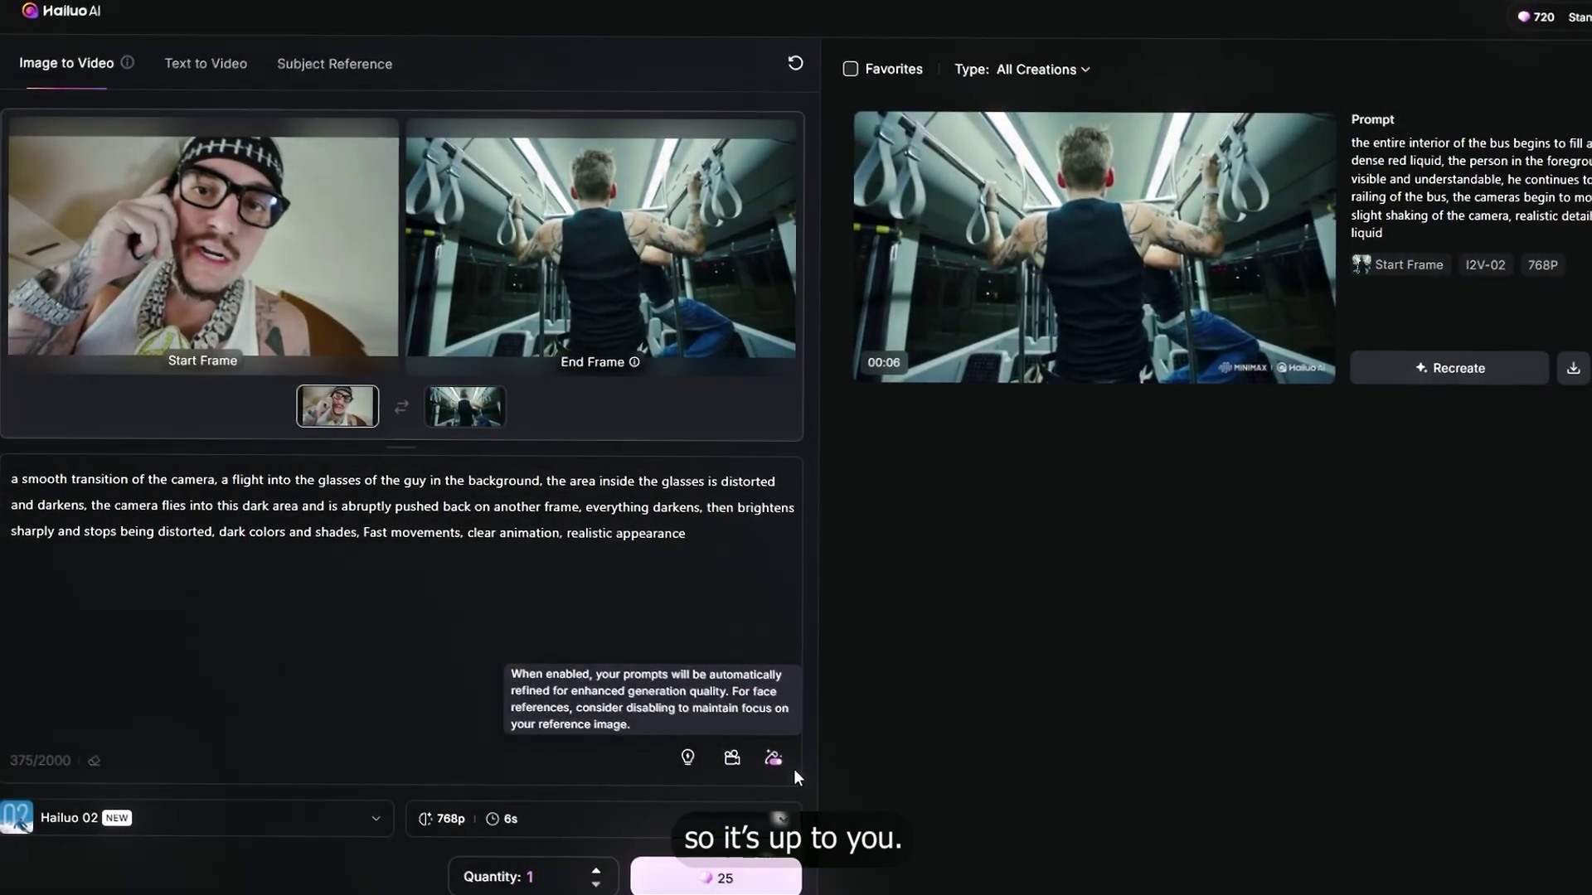
Adjust the resolution and duration settings and lower the number of videos to generate.
left_click(477, 819)
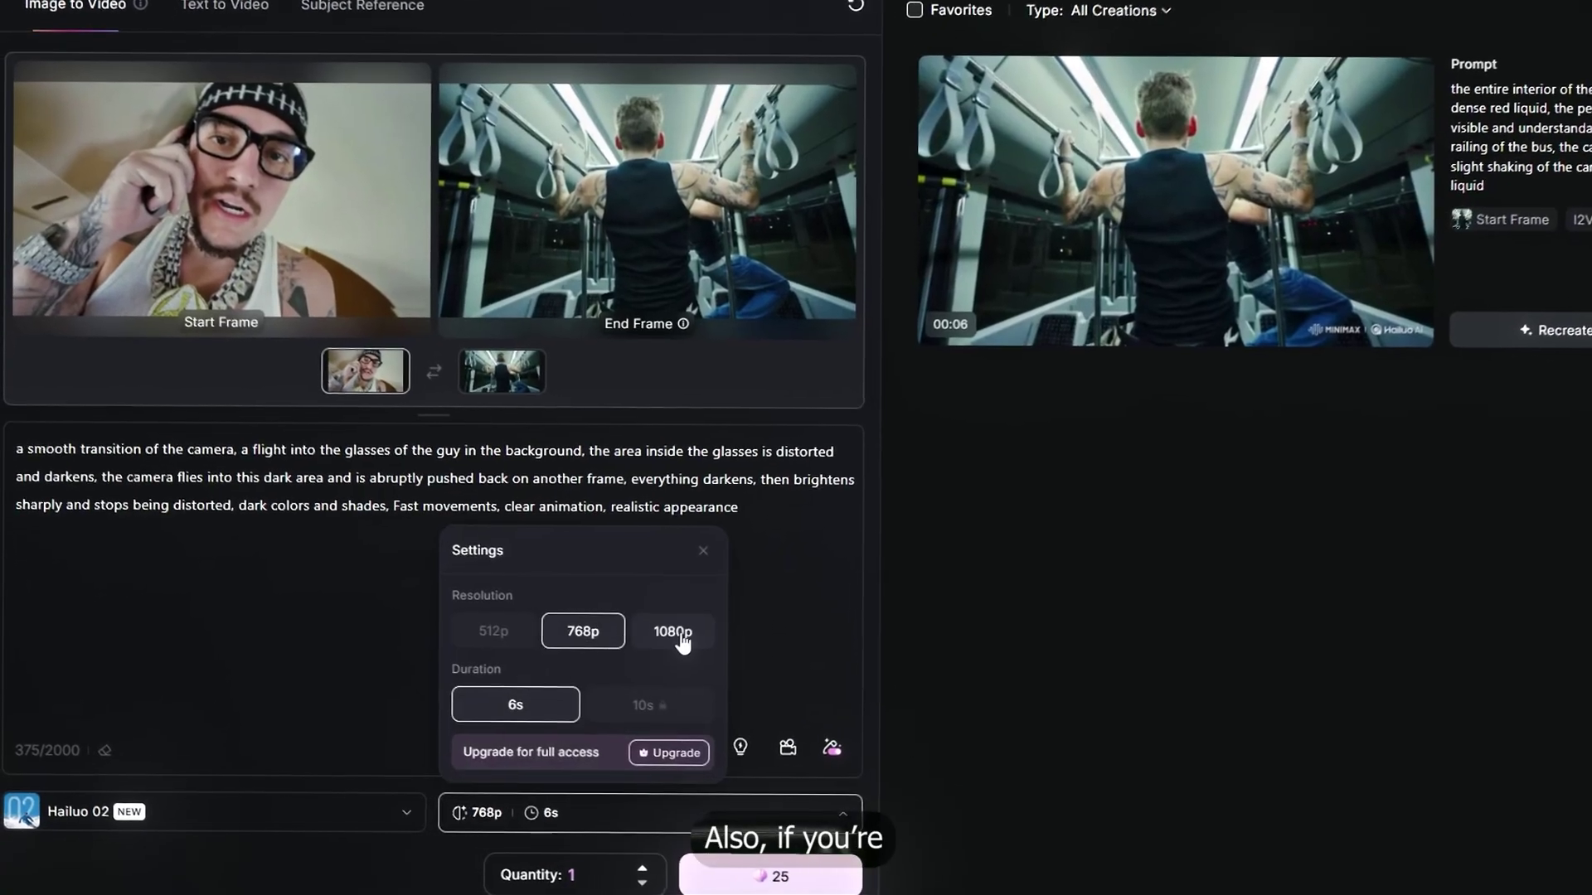
left_click(675, 632)
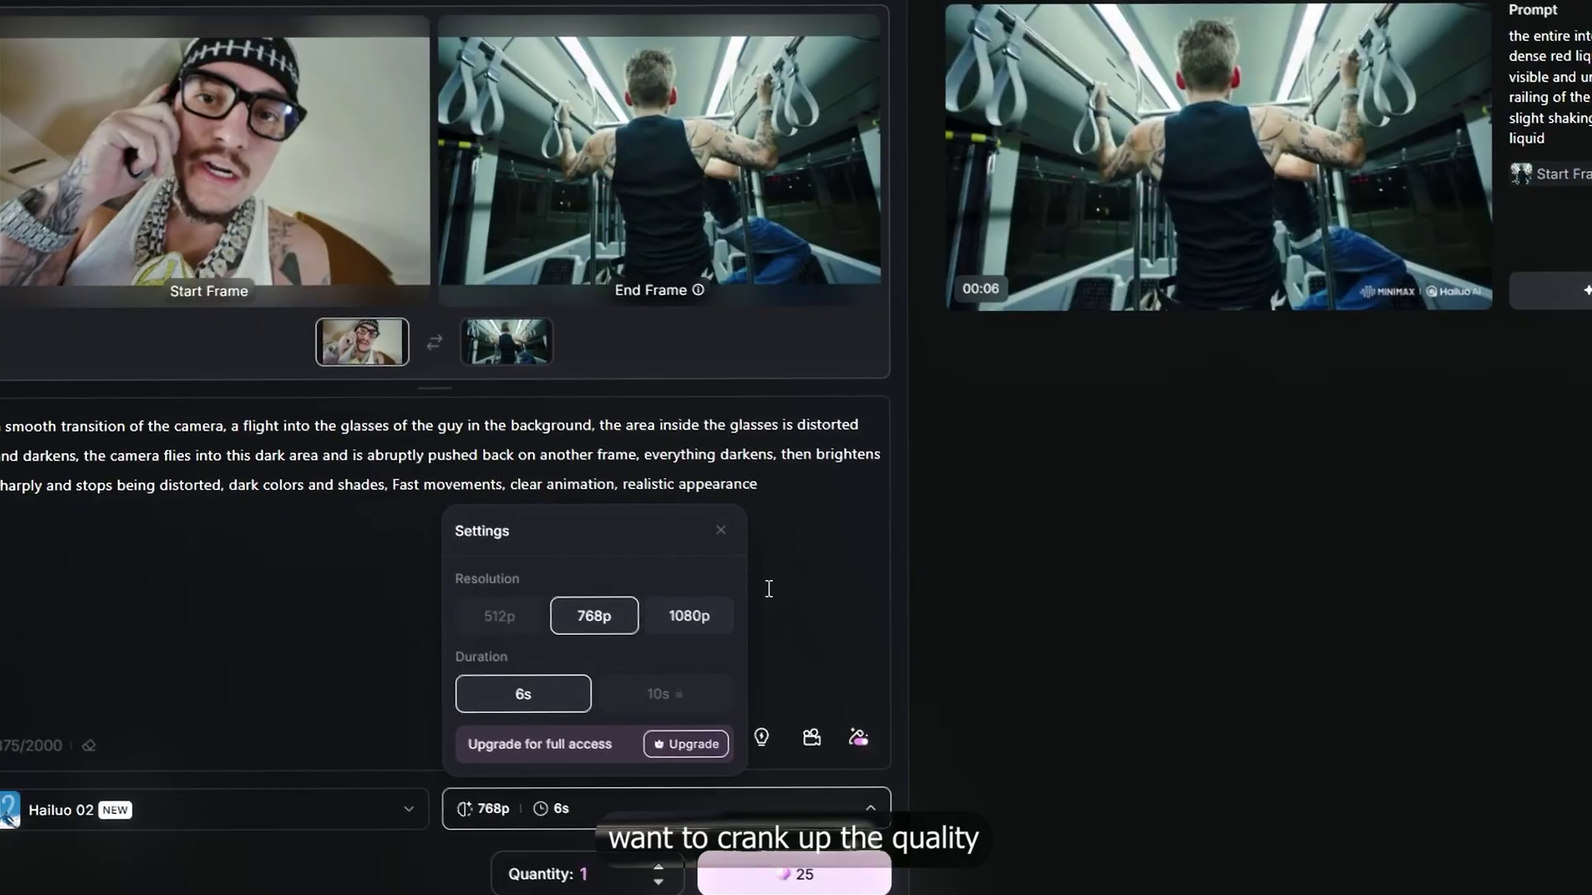
left_click(720, 531)
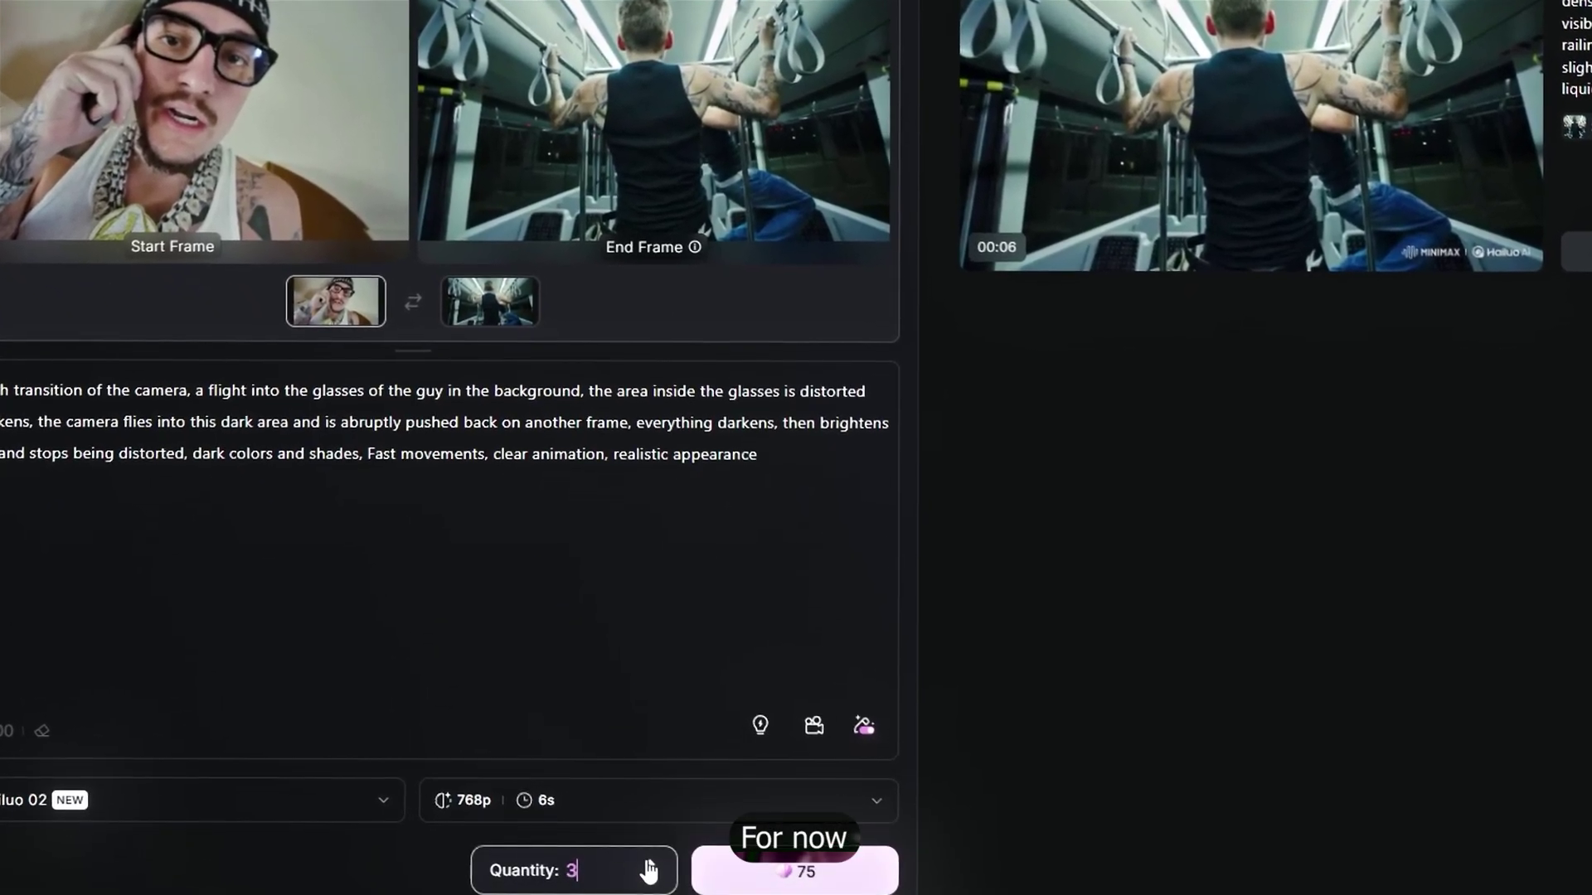
left_click(644, 882)
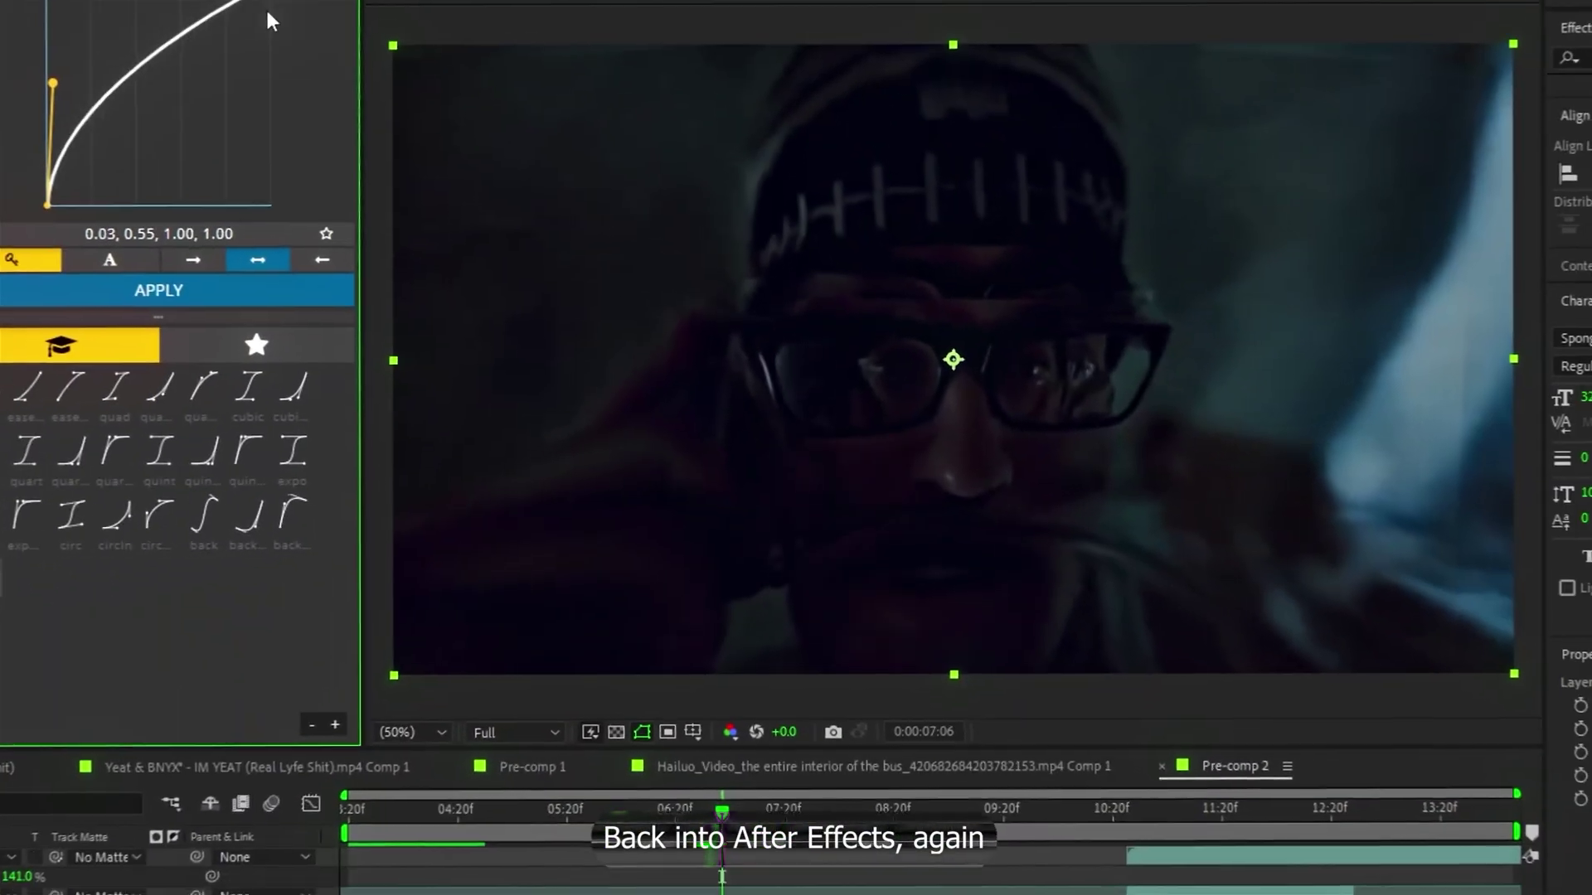
Soften the Flow ease curve and apply Dissolve Luma to the transition clip.
left_click_drag(292, 33, 284, 82)
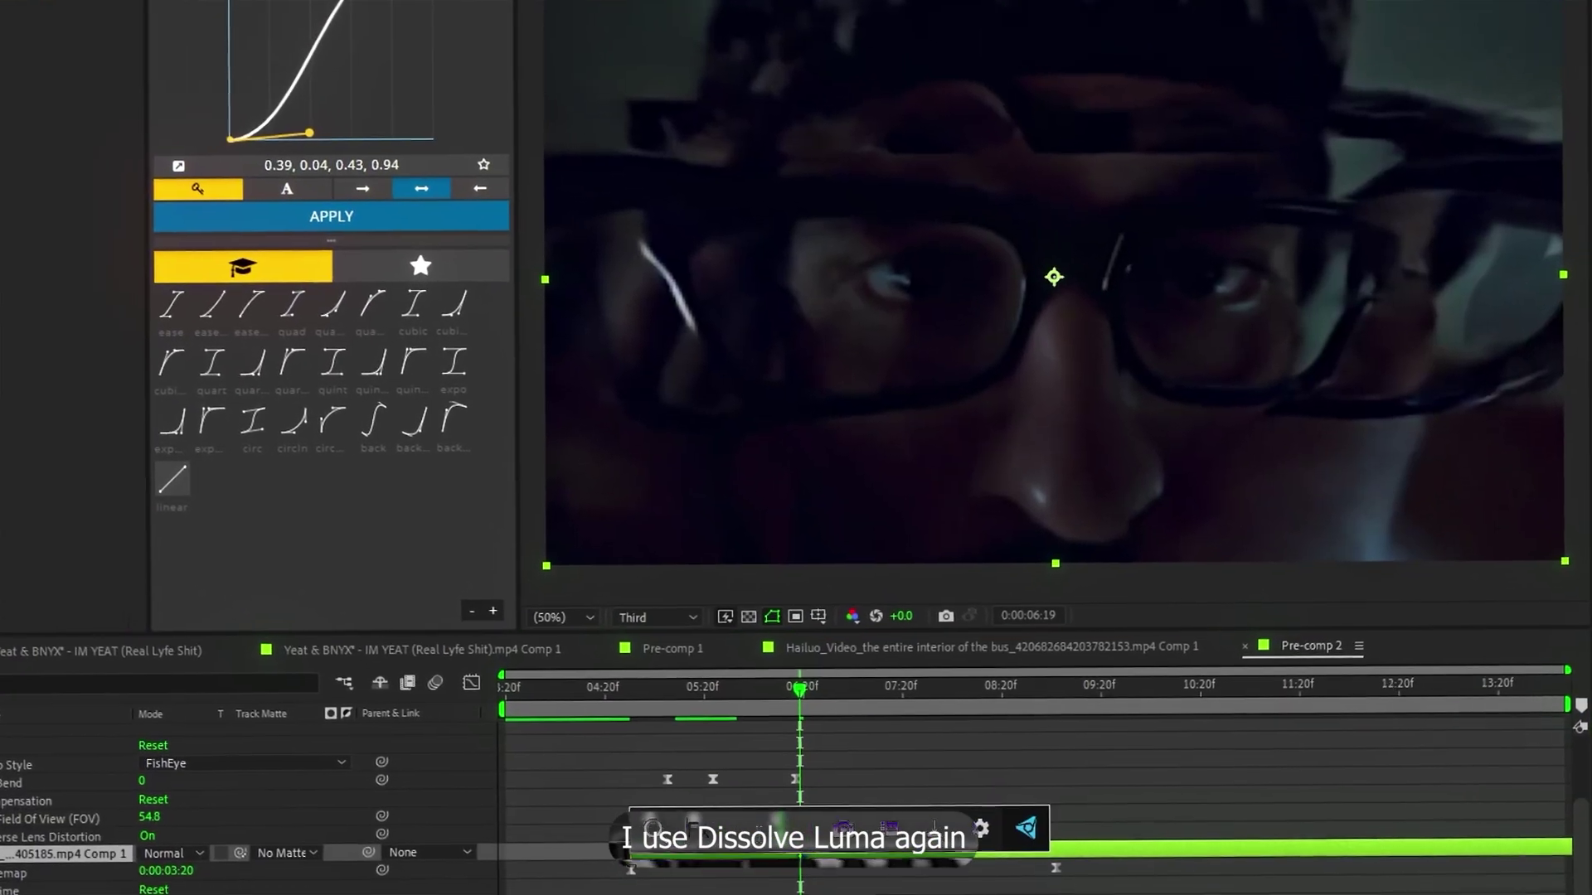
type("luma")
left_click(774, 762)
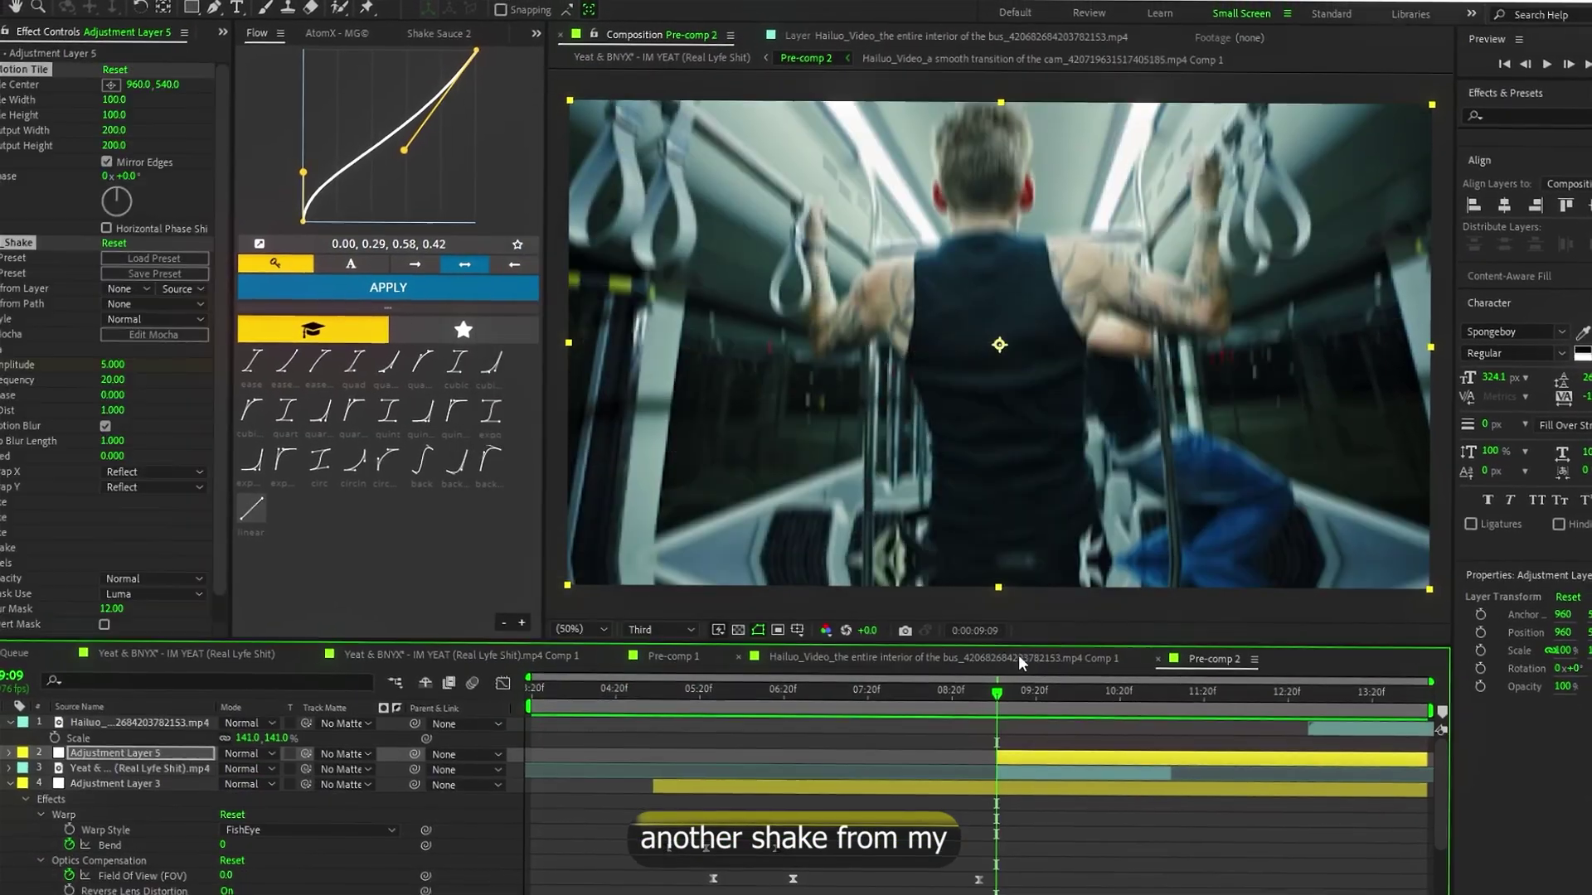
Review the transition frames between 08:14 and 09:13.
left_click(1011, 704)
left_click(931, 704)
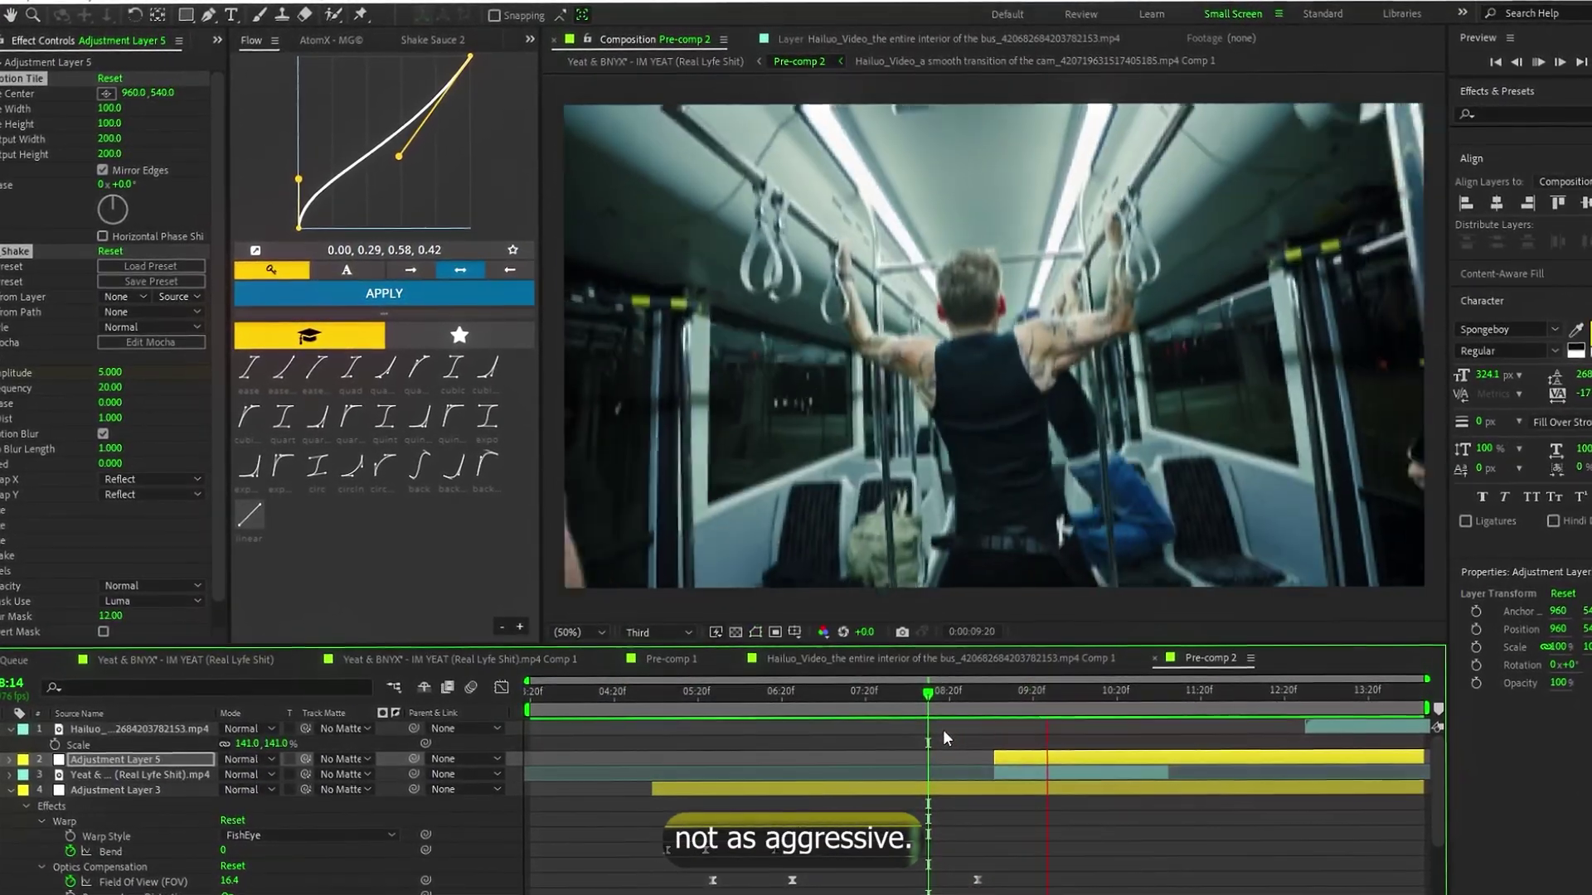
left_click(988, 693)
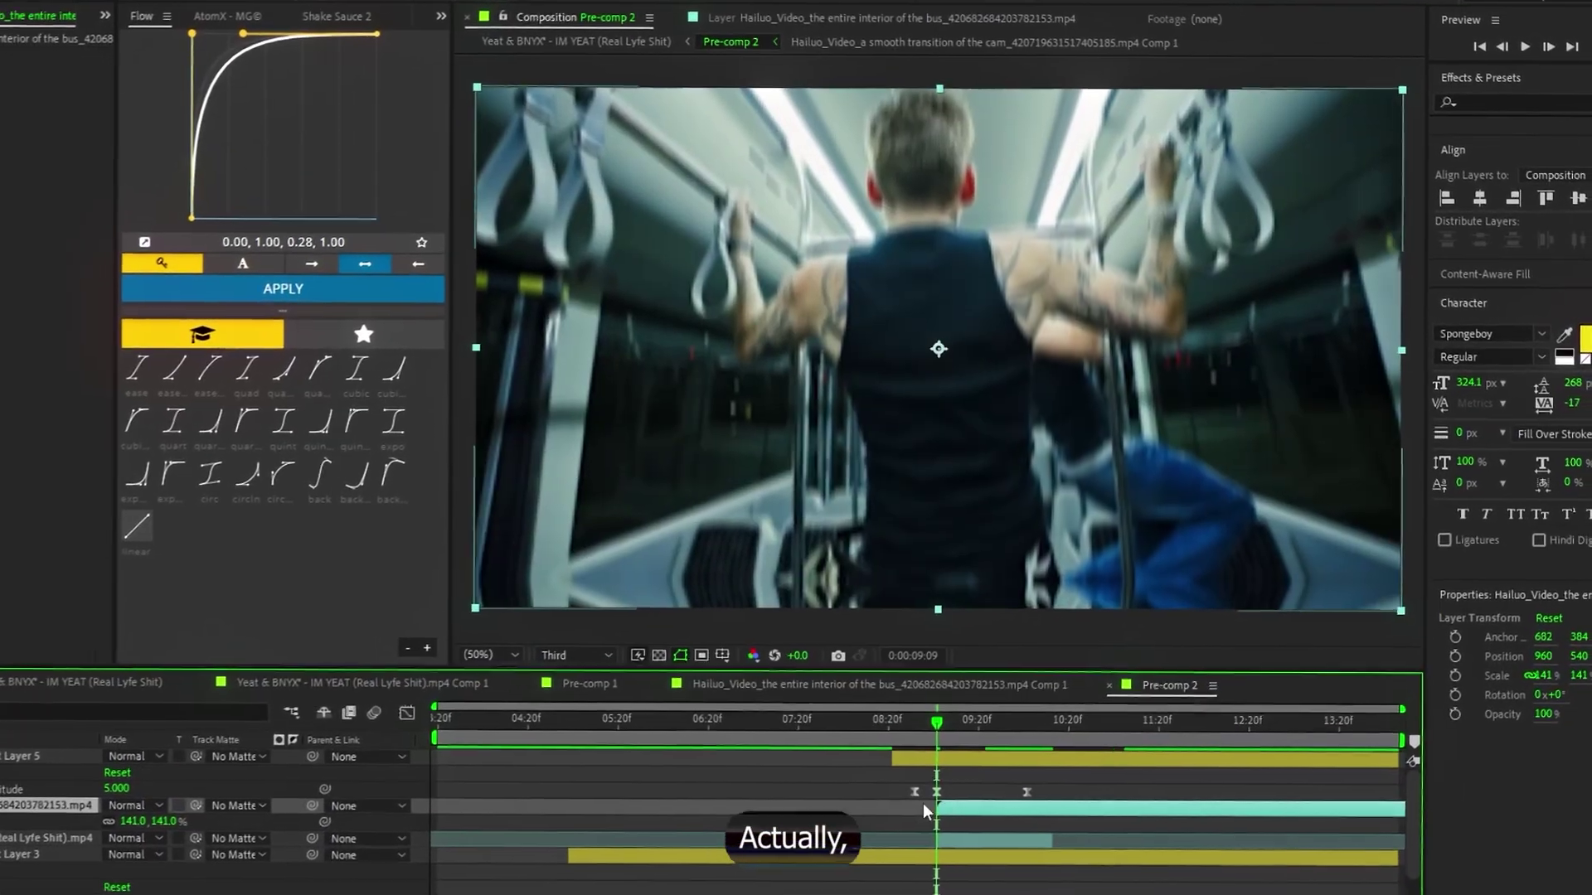
Return to 08:03 and play a preview of the transition.
left_click(1004, 707)
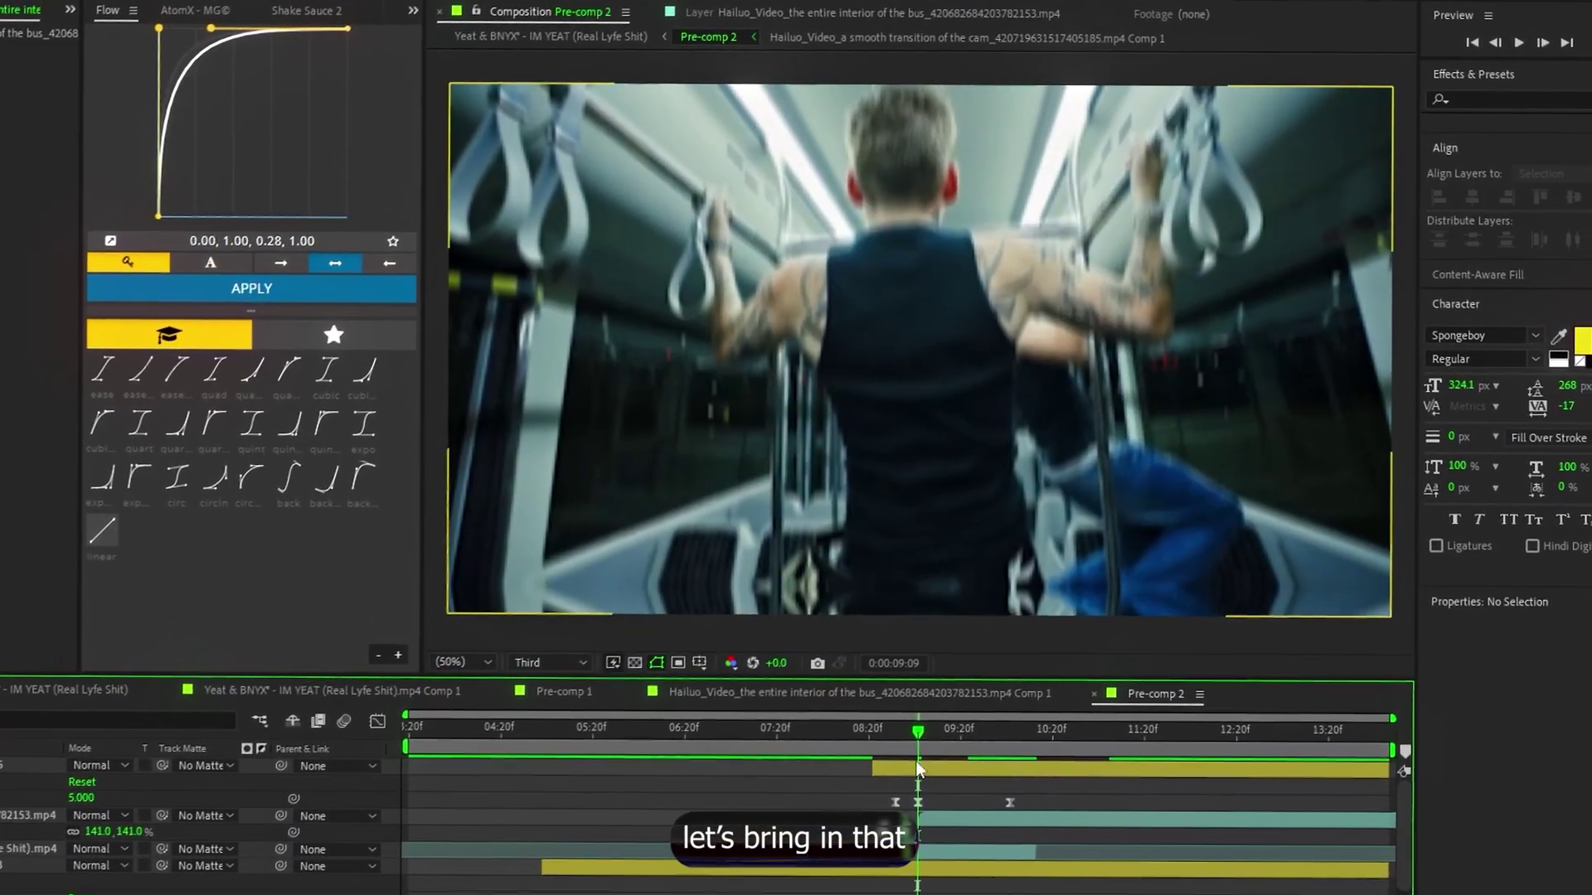
left_click_drag(943, 771, 734, 833)
key("space")
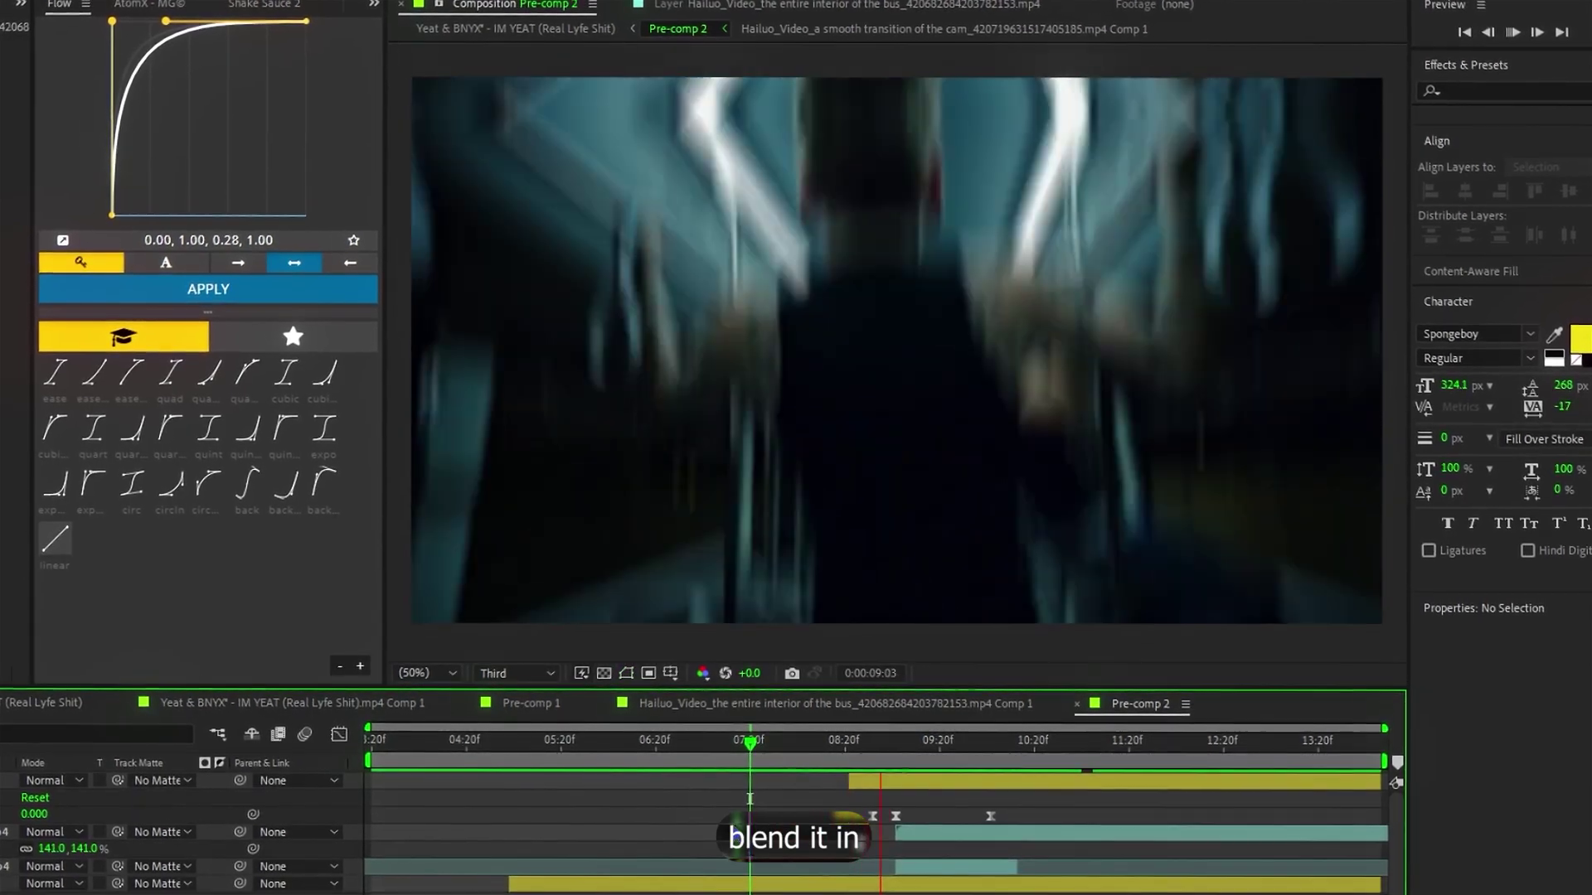